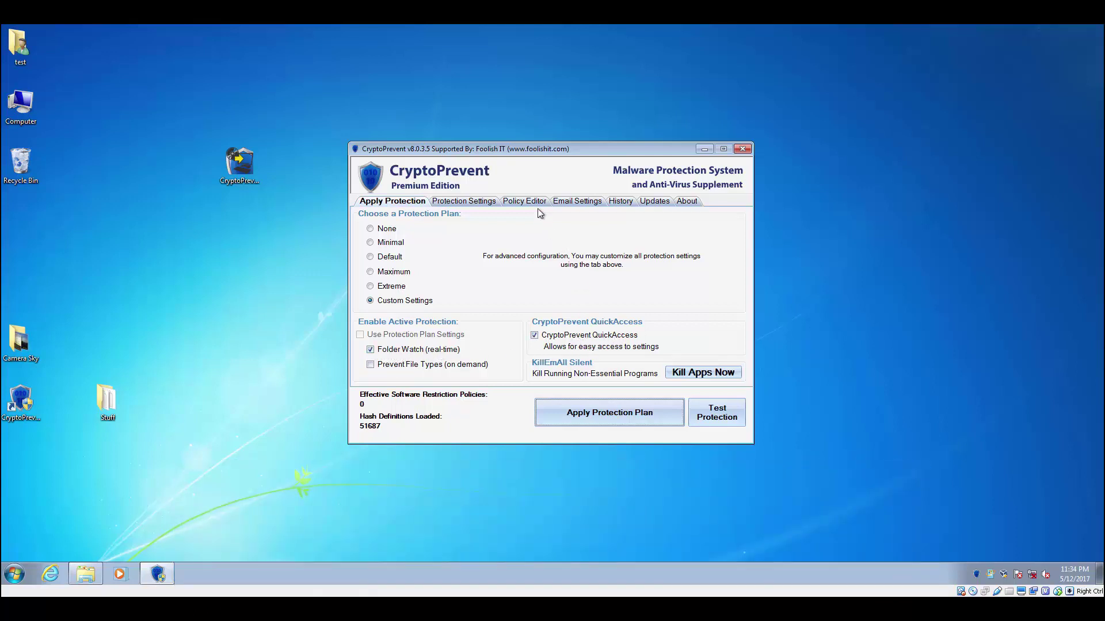
Review CryptoPrevent's Default and Maximum plans, file-type blocking, FolderWatch and HoneyPot settings, then close it
{"action": "left_click", "coordinate": [459, 204]}
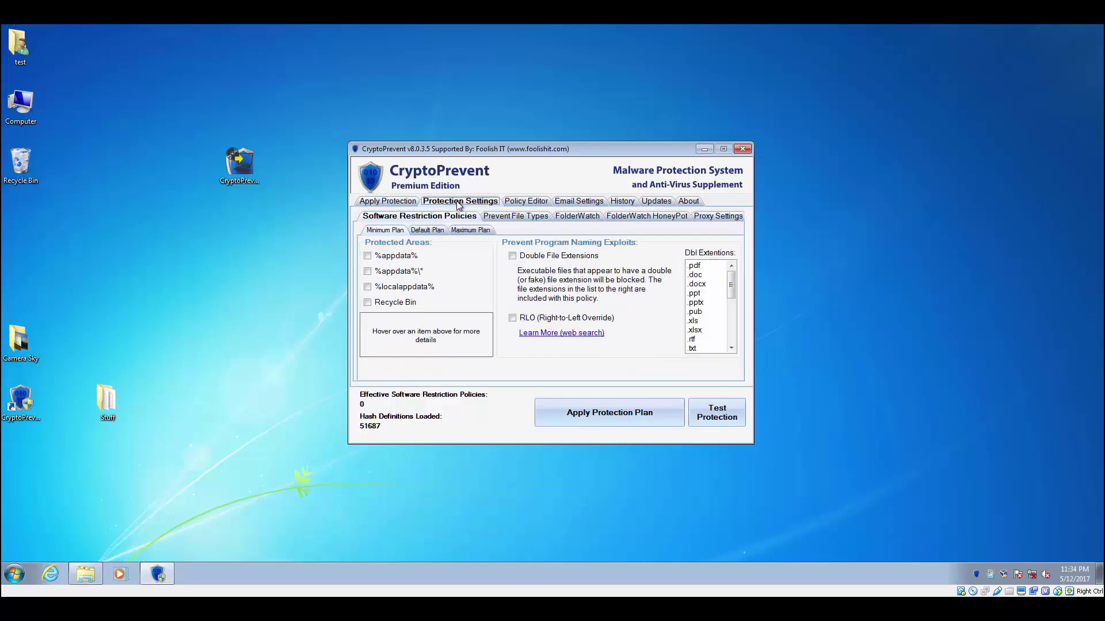
{"action": "left_click", "coordinate": [425, 231]}
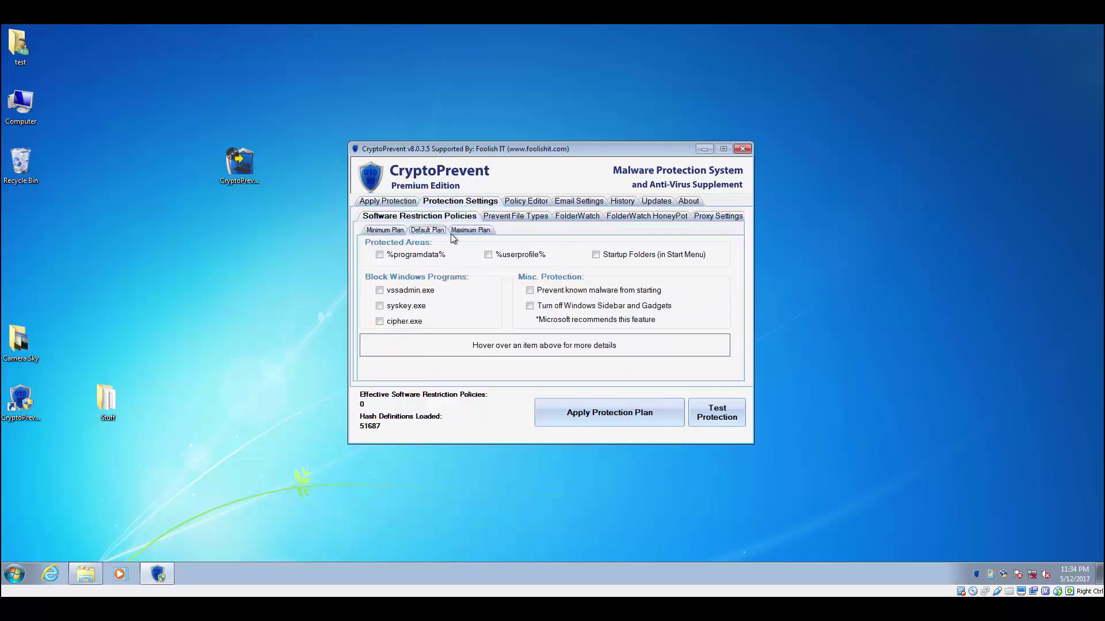
{"action": "left_click", "coordinate": [470, 231]}
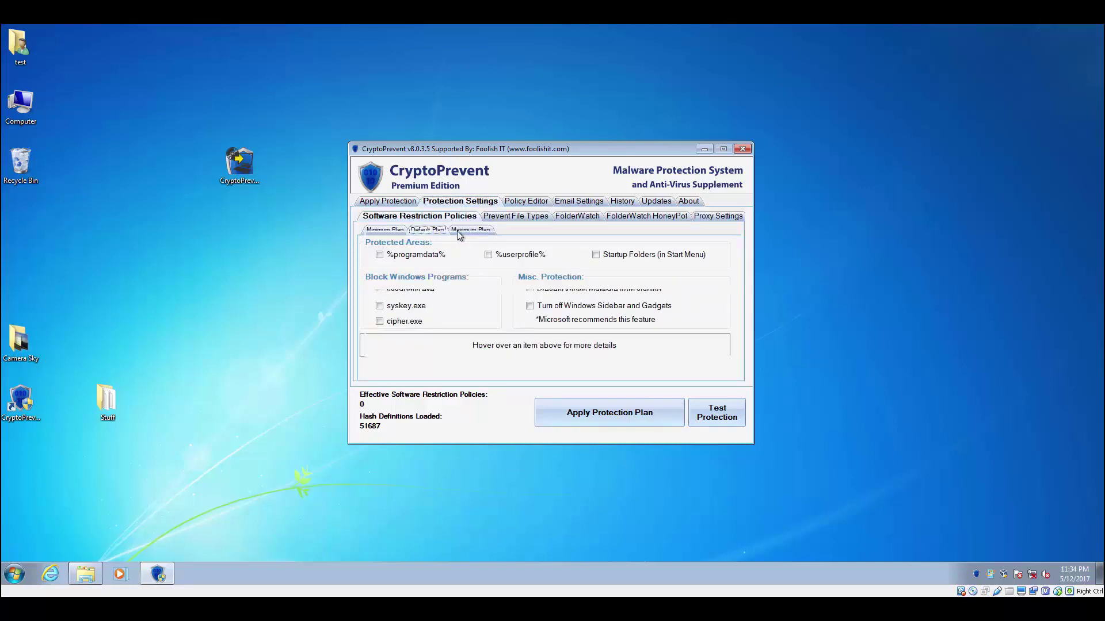
{"action": "left_click", "coordinate": [522, 218]}
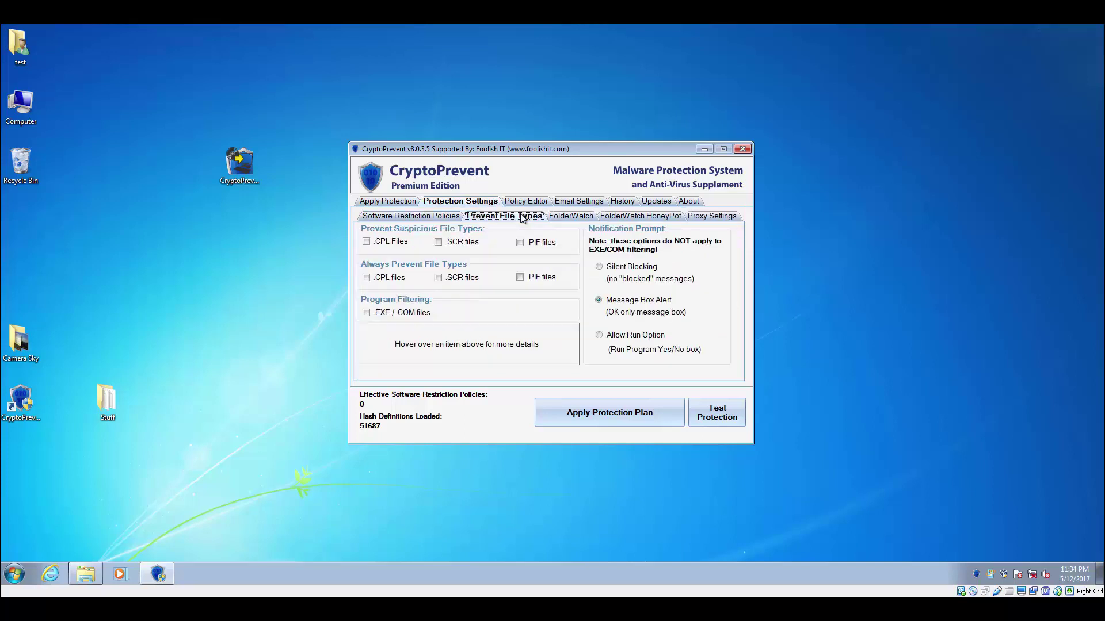
{"action": "left_click", "coordinate": [559, 218]}
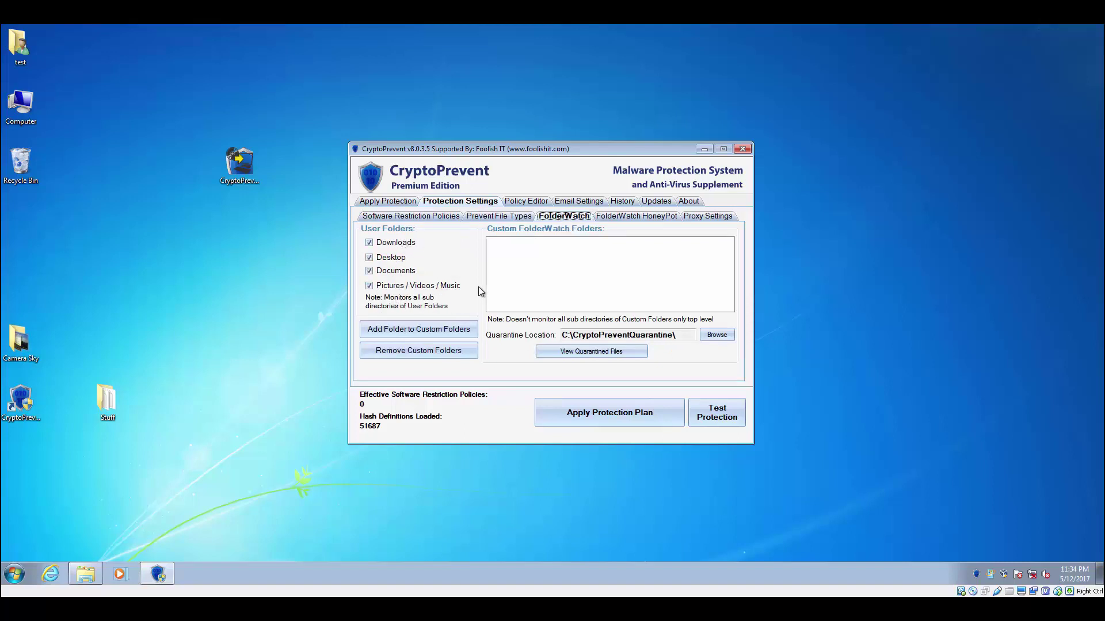
{"action": "left_click", "coordinate": [616, 219]}
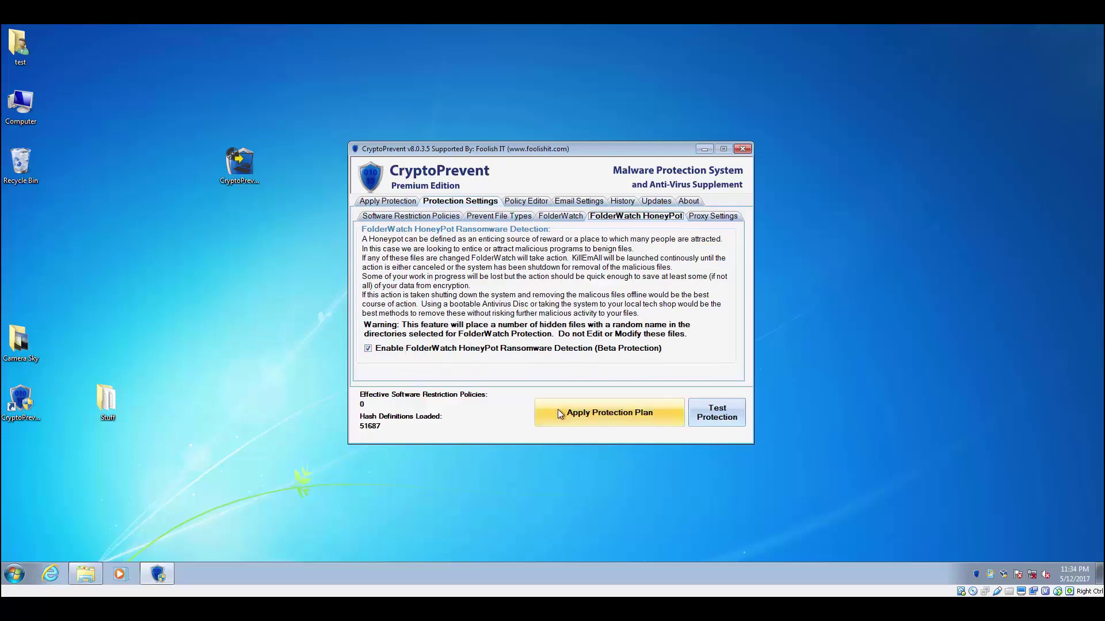
{"action": "left_click", "coordinate": [742, 150]}
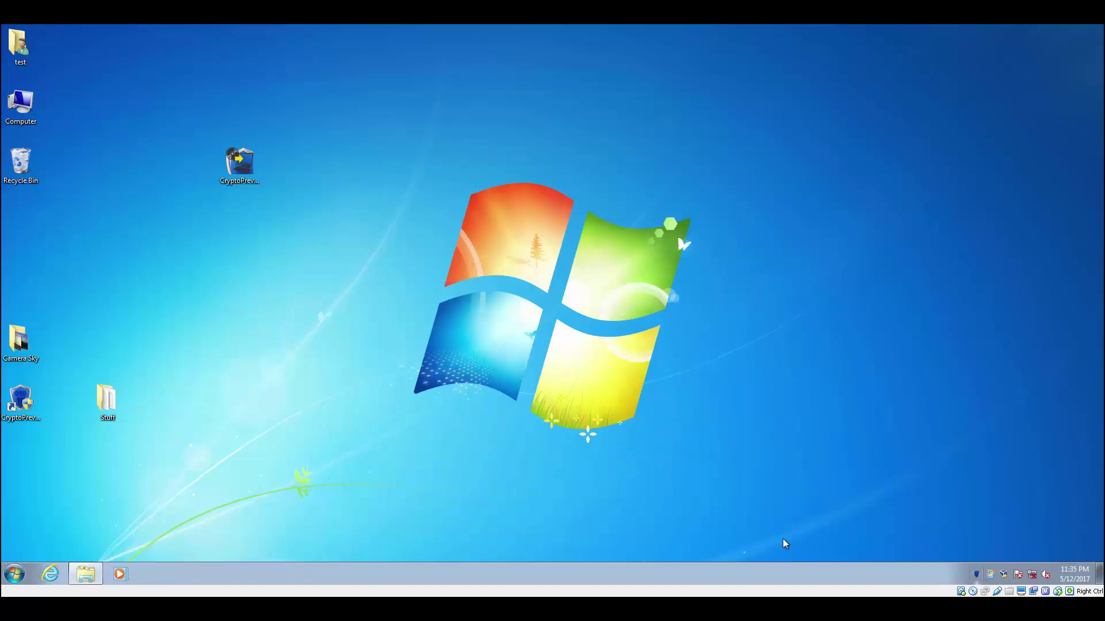
Run wannacry.EXE from the C:\malicious folder, allowing the unverified program past the security warning
{"action": "left_click", "coordinate": [79, 570]}
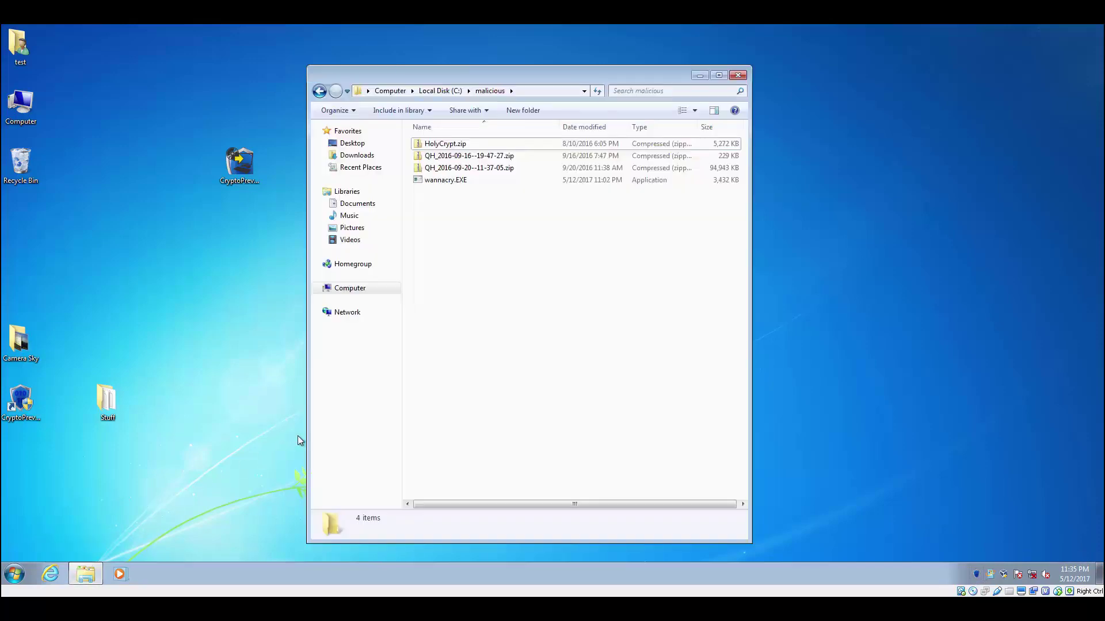
{"action": "left_click", "coordinate": [441, 180]}
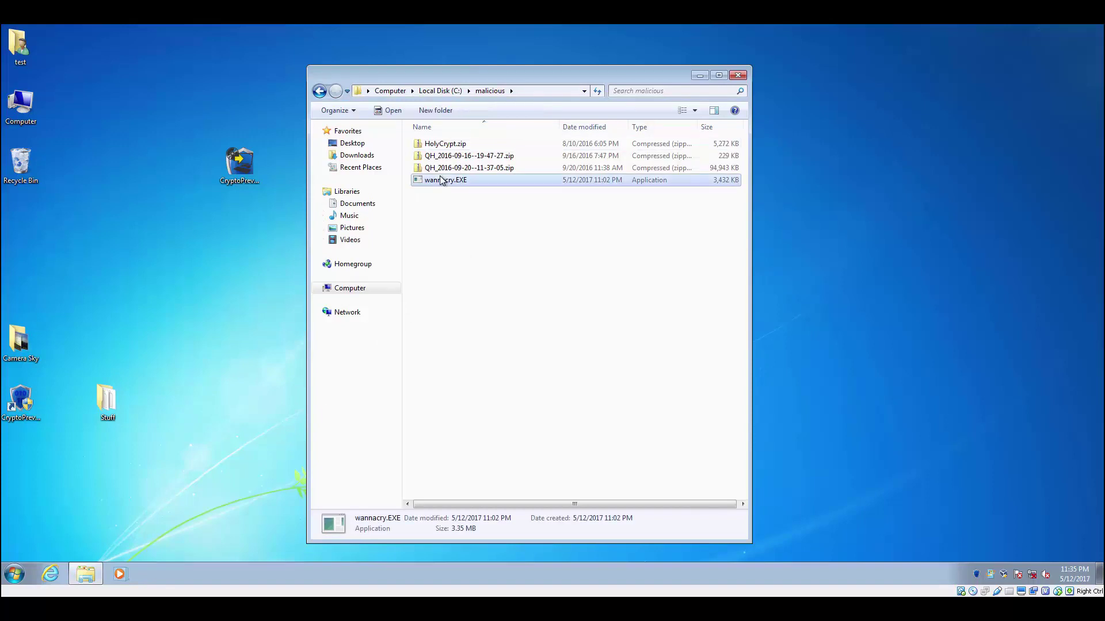
{"action": "double_click", "coordinate": [441, 181]}
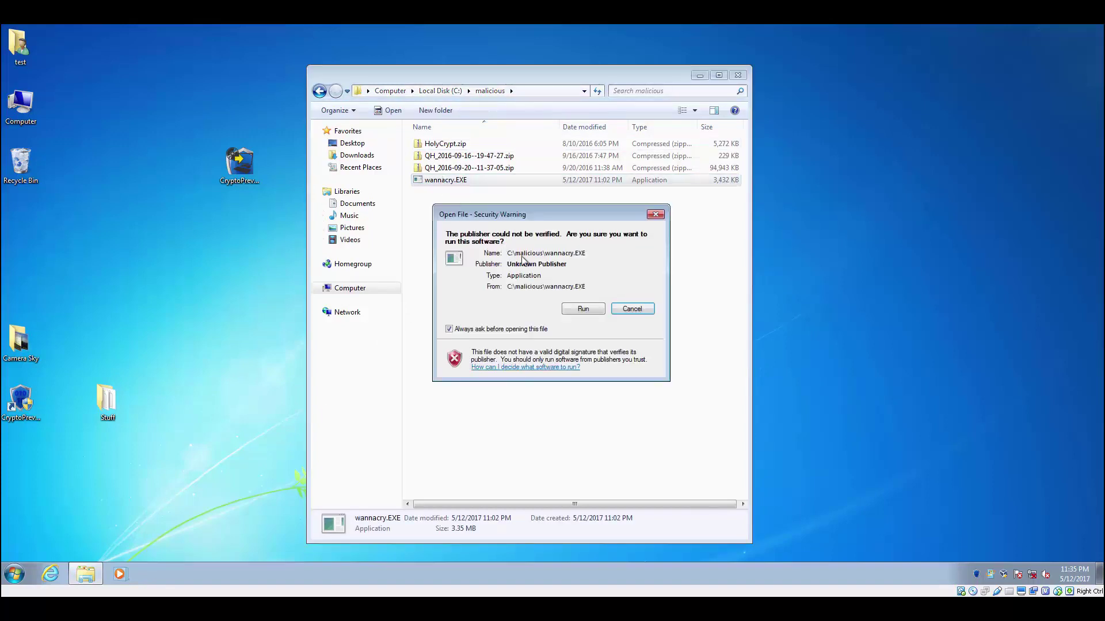
{"action": "left_click", "coordinate": [582, 310]}
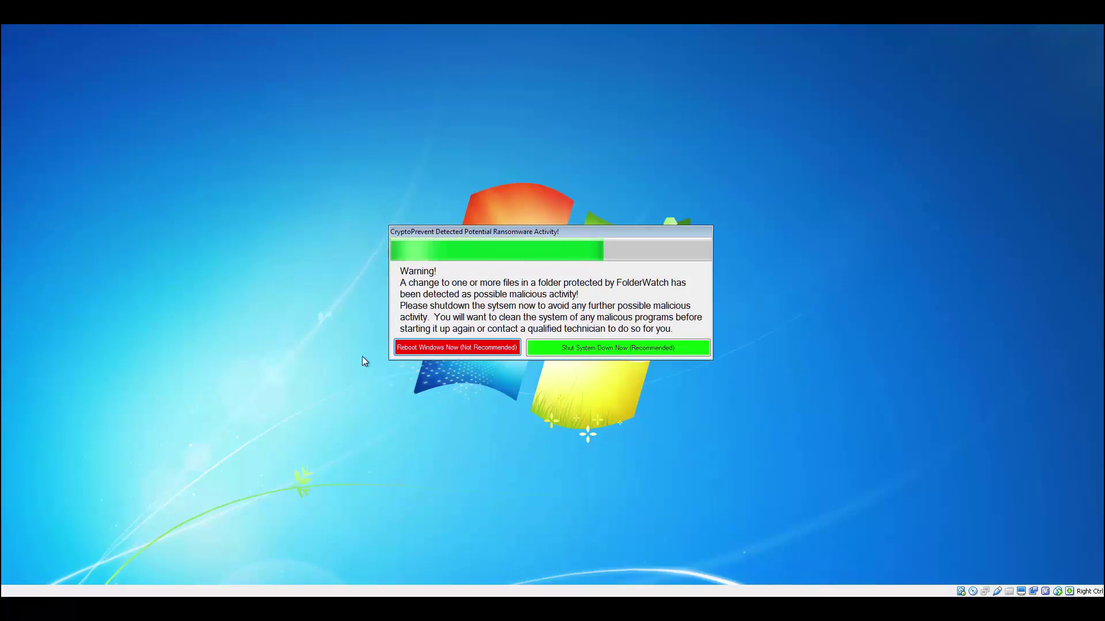
Choose Reboot Windows Now in CryptoPrevent's ransomware detection alert
{"action": "left_click", "coordinate": [437, 351]}
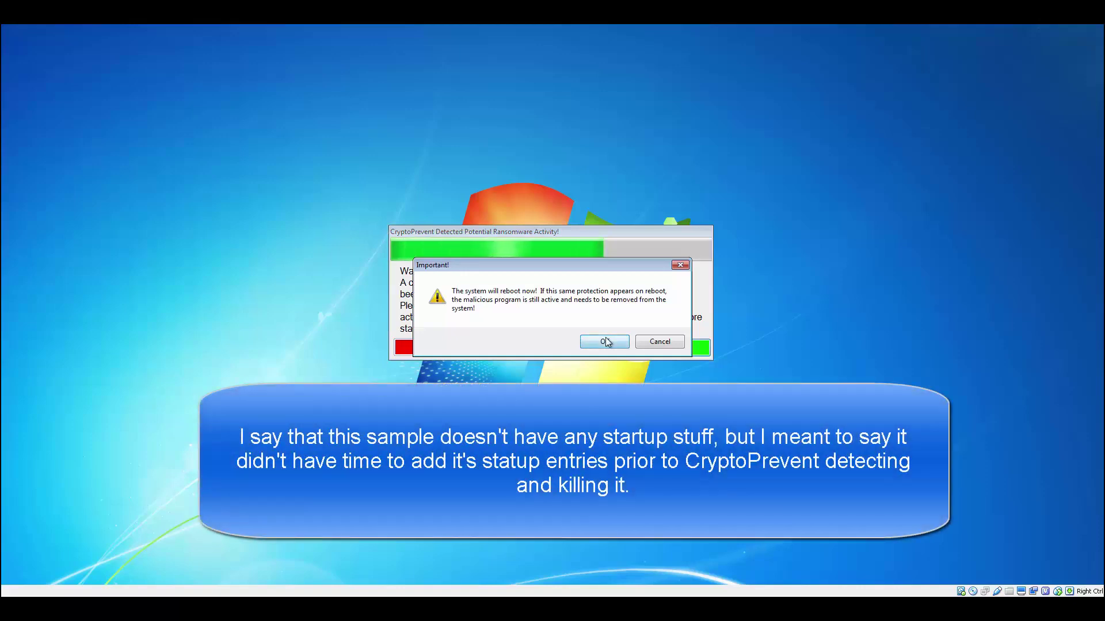
Confirm the reboot in the Important! dialog and let Windows 7 restart to the desktop
{"action": "left_click", "coordinate": [606, 342]}
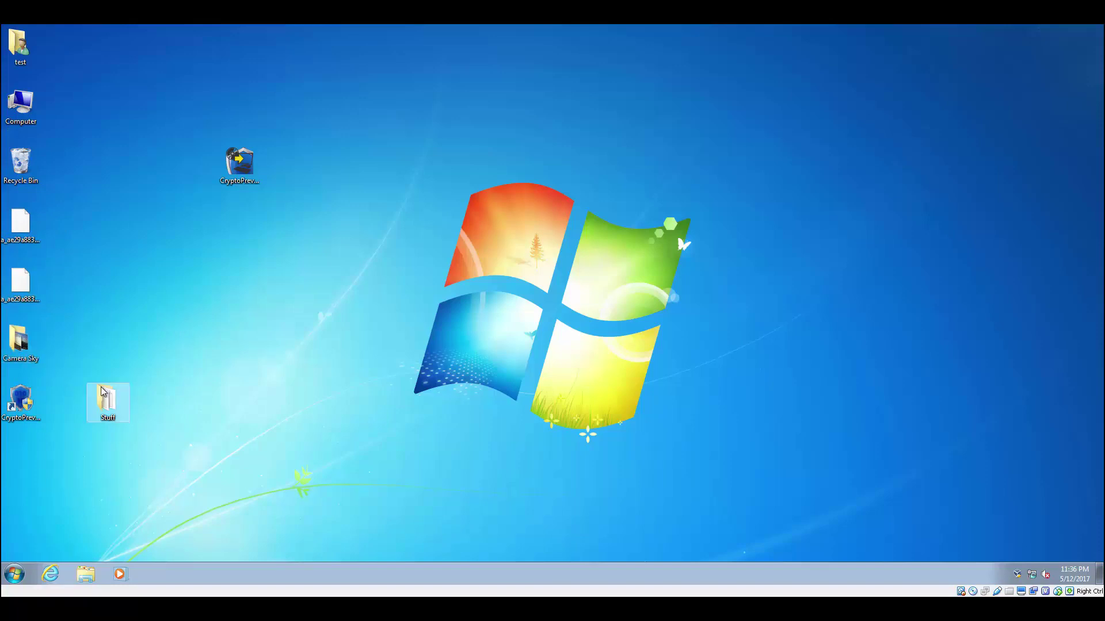
Check the Camera Sky photos, then open Stuff\Writings to confirm its 14 documents keep original names
{"action": "double_click", "coordinate": [23, 344]}
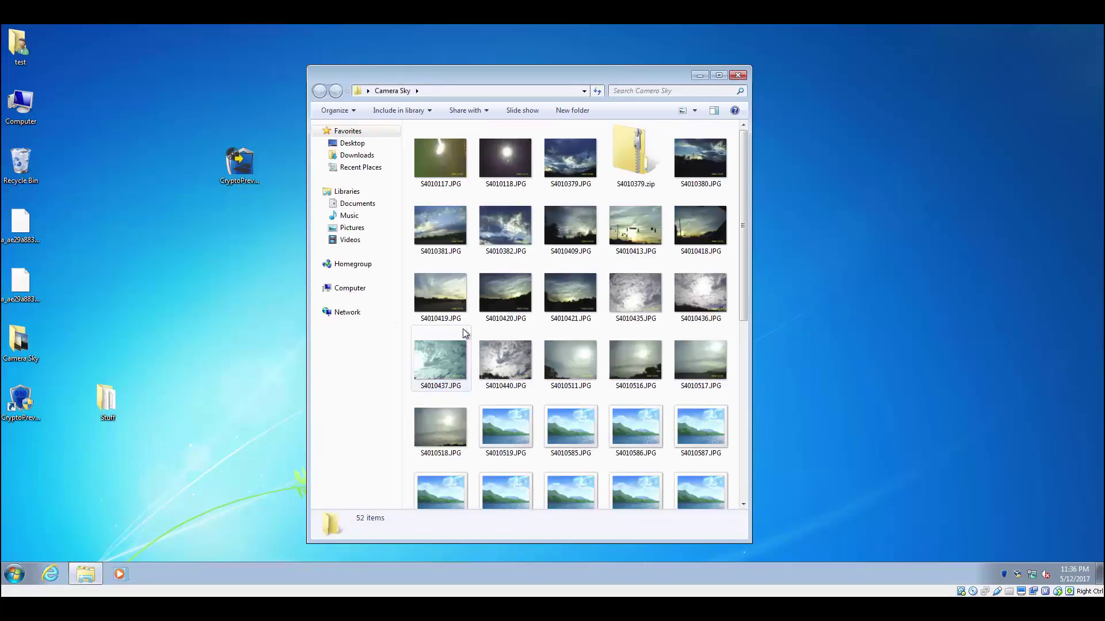
{"action": "scroll", "coordinate": [464, 332], "scroll_direction": "down", "scroll_amount": 5}
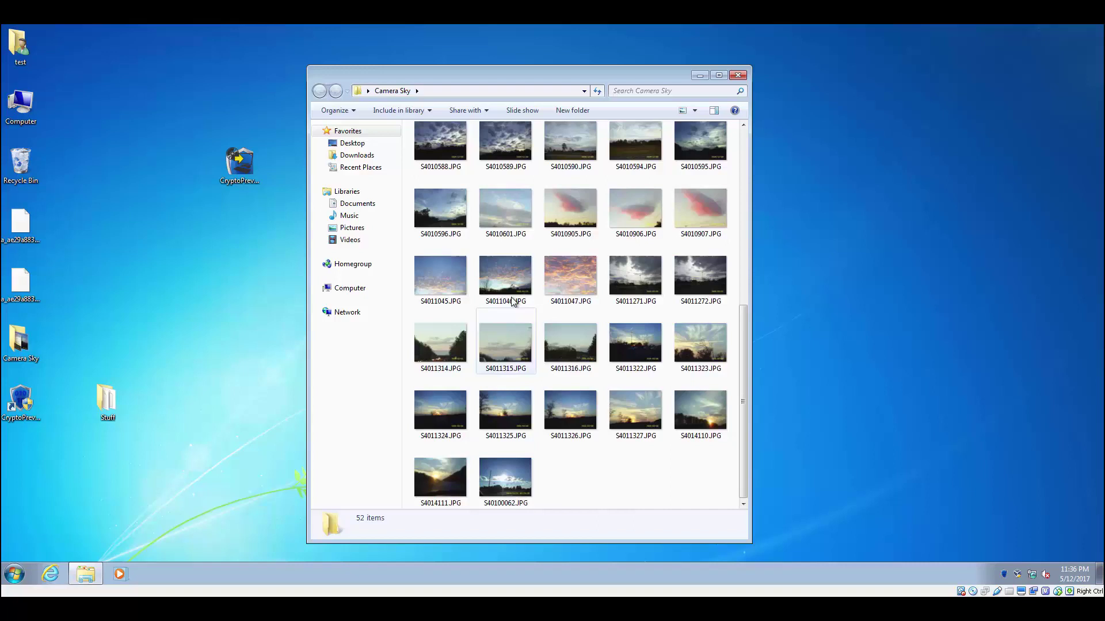
{"action": "left_click", "coordinate": [738, 75]}
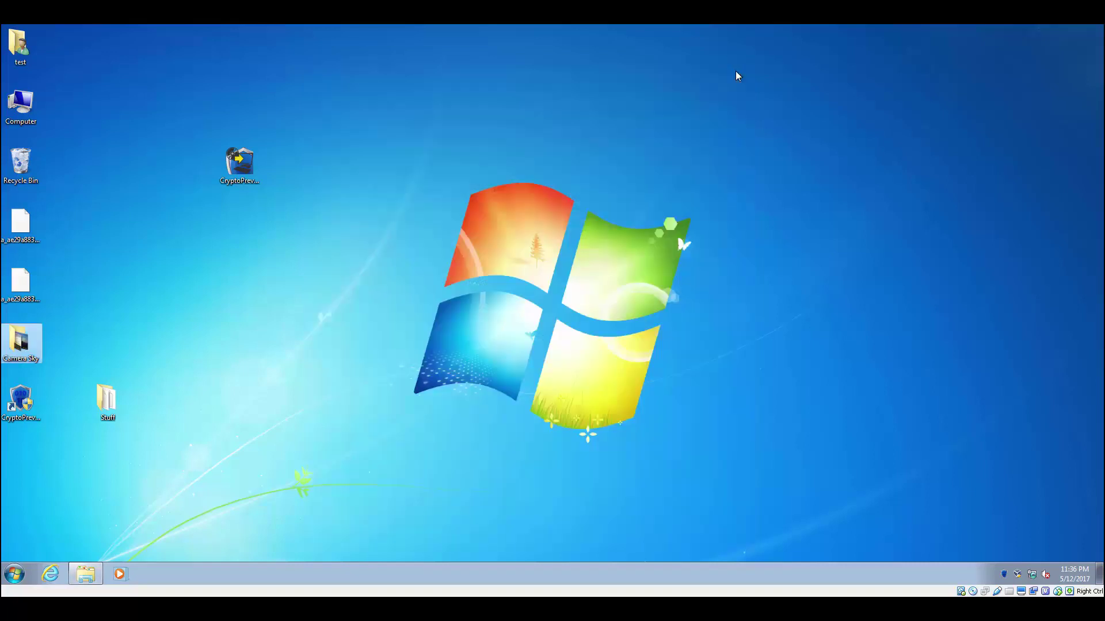
{"action": "double_click", "coordinate": [119, 396]}
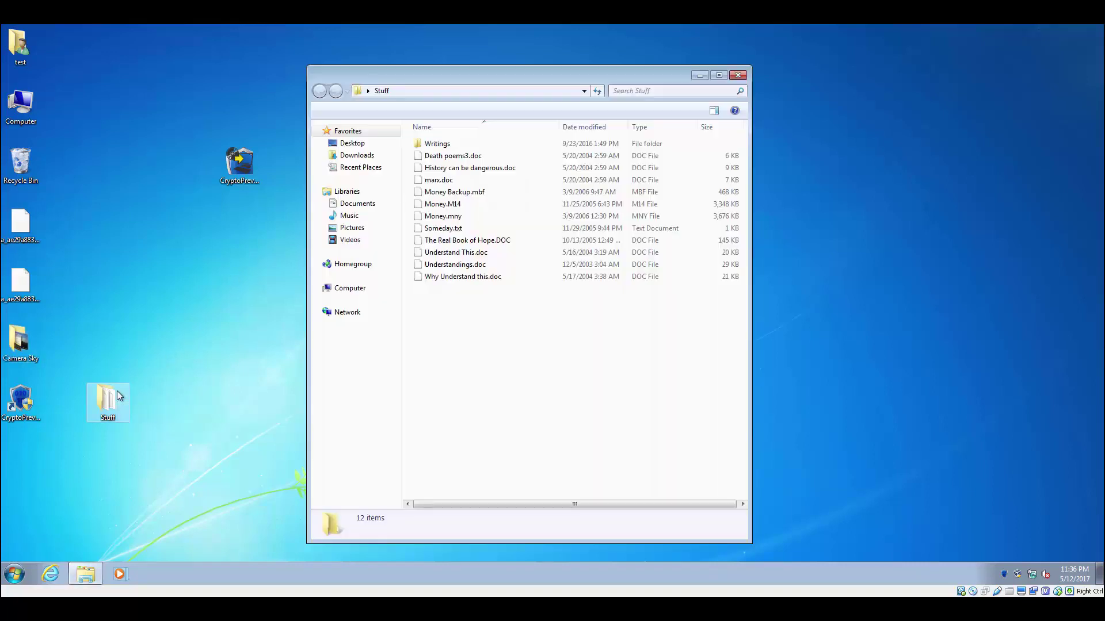
{"action": "double_click", "coordinate": [452, 146]}
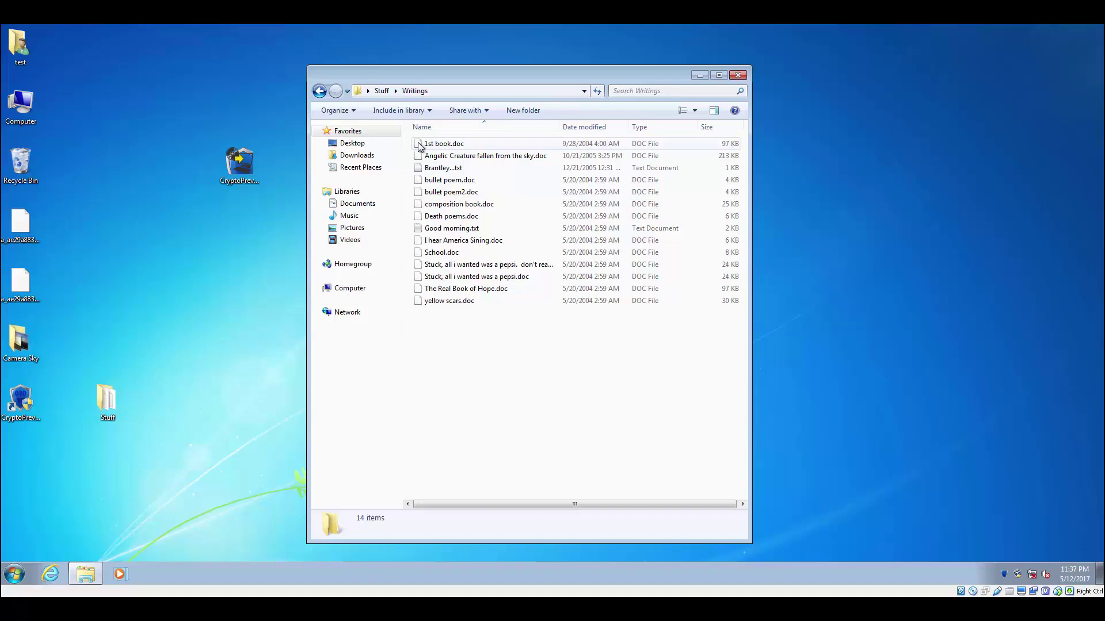
Check Camera Sky, Stuff and Writings in the Downloads folder for unchanged file names
{"action": "left_click", "coordinate": [362, 156]}
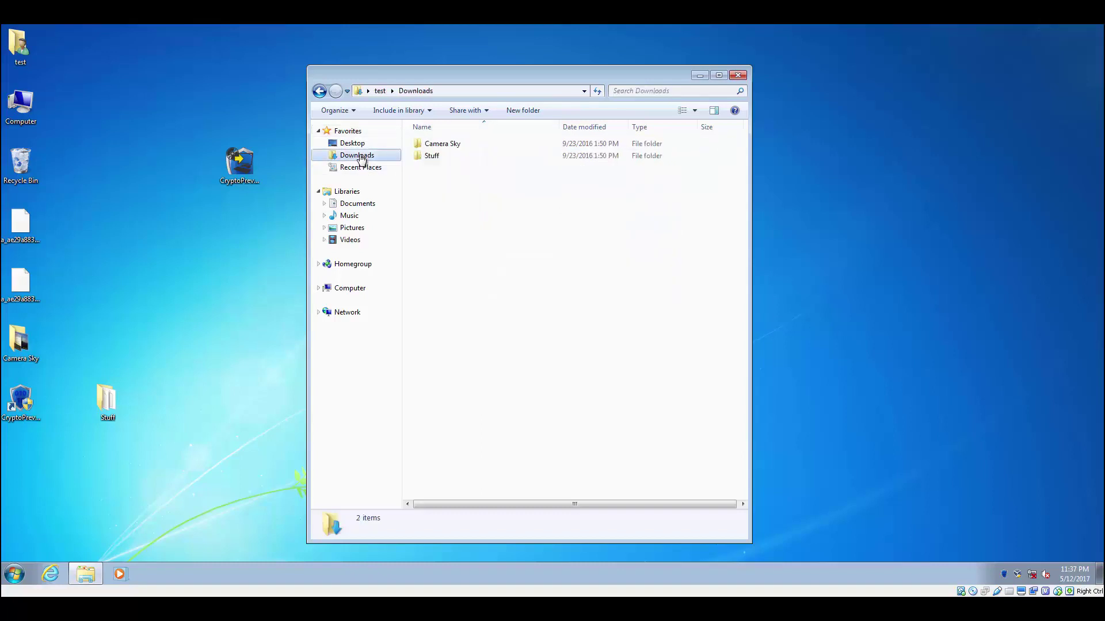
{"action": "double_click", "coordinate": [431, 147]}
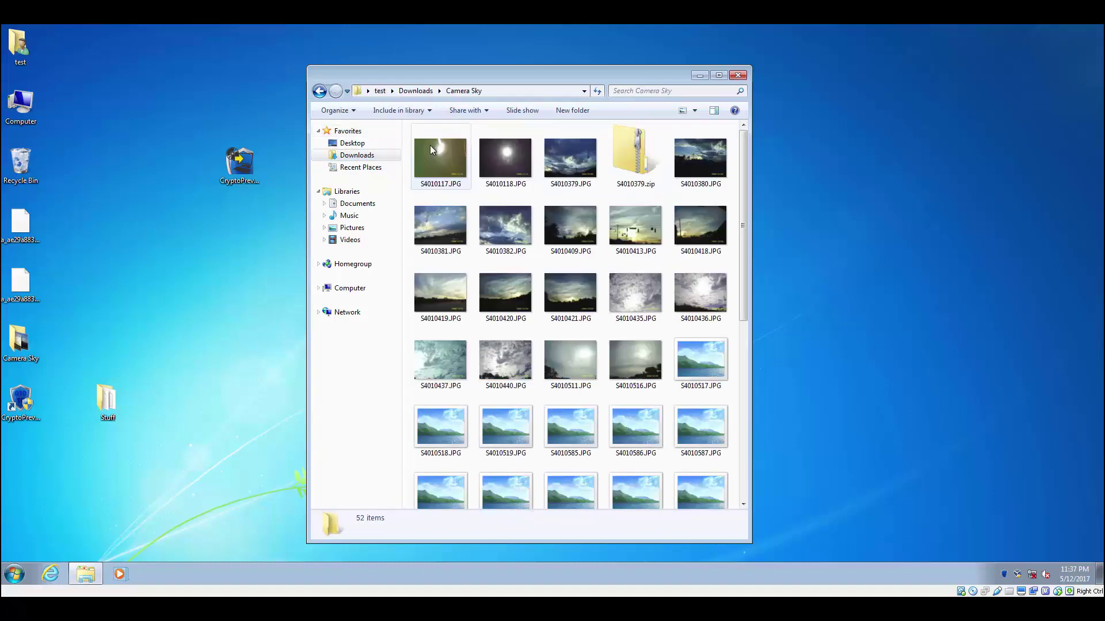
{"action": "left_click", "coordinate": [429, 97]}
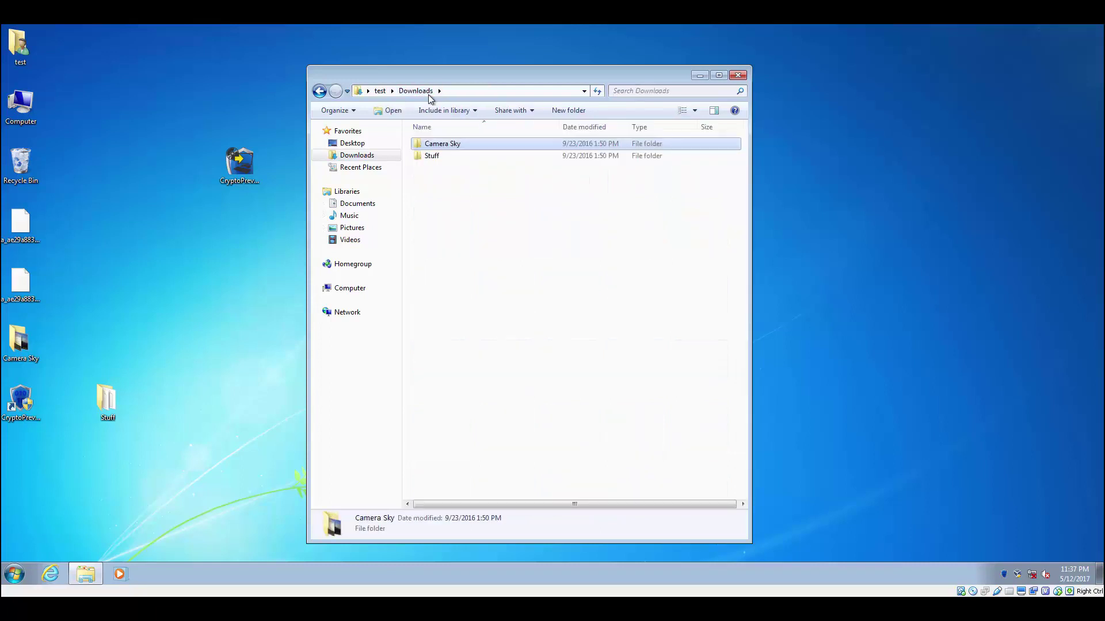
{"action": "left_click", "coordinate": [432, 160]}
{"action": "double_click", "coordinate": [432, 157]}
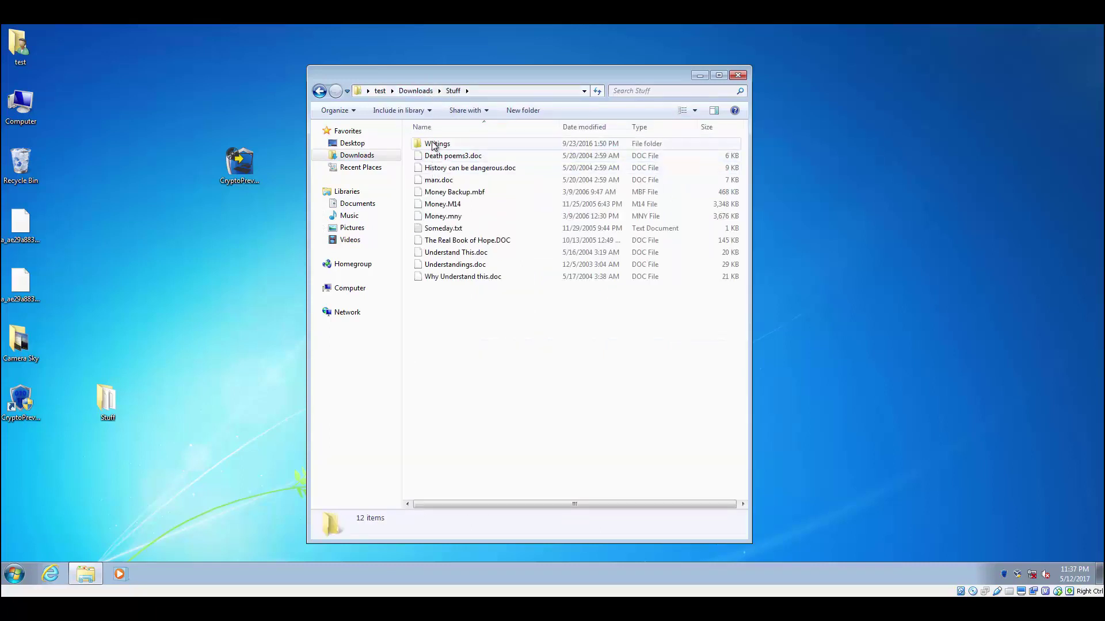
{"action": "double_click", "coordinate": [432, 144]}
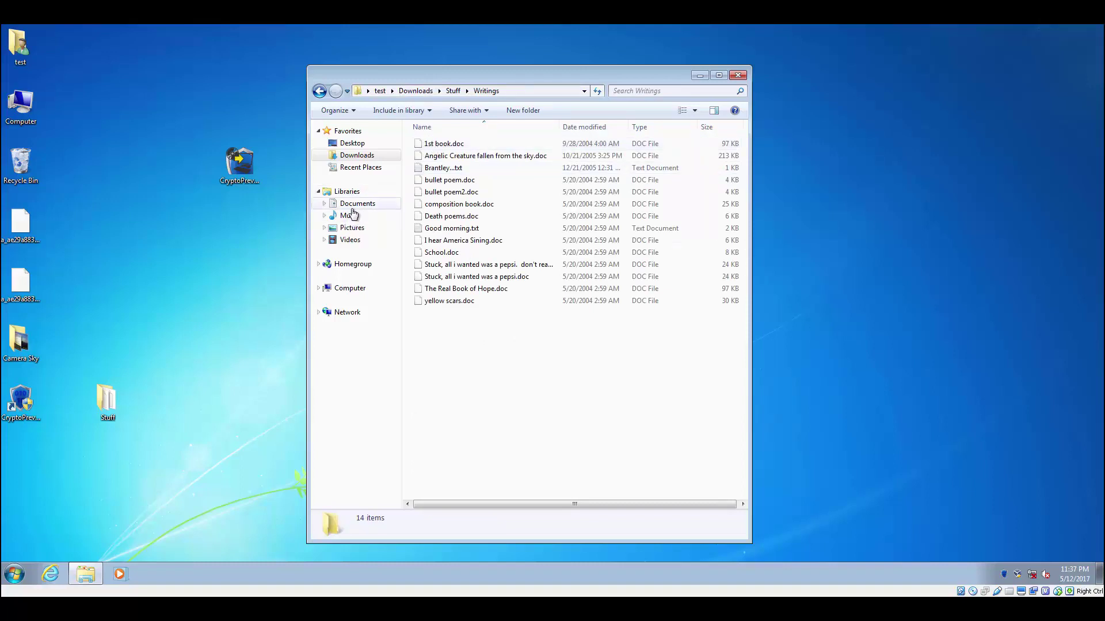
In the Documents library, check Camera Sky and open the Stuff folder
{"action": "left_click", "coordinate": [352, 206]}
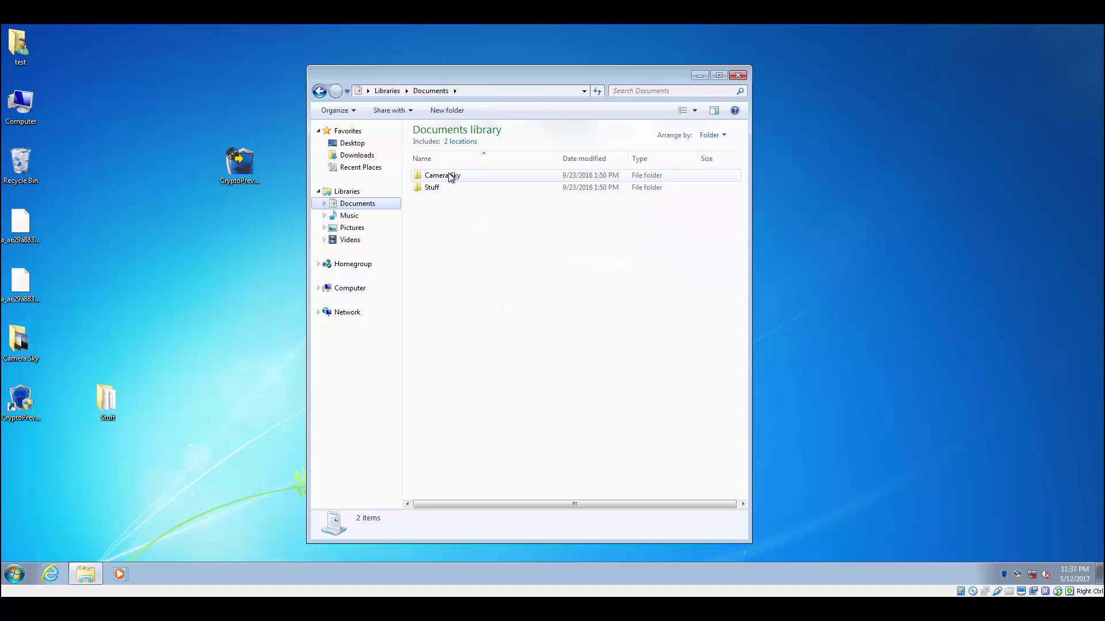
{"action": "double_click", "coordinate": [450, 176]}
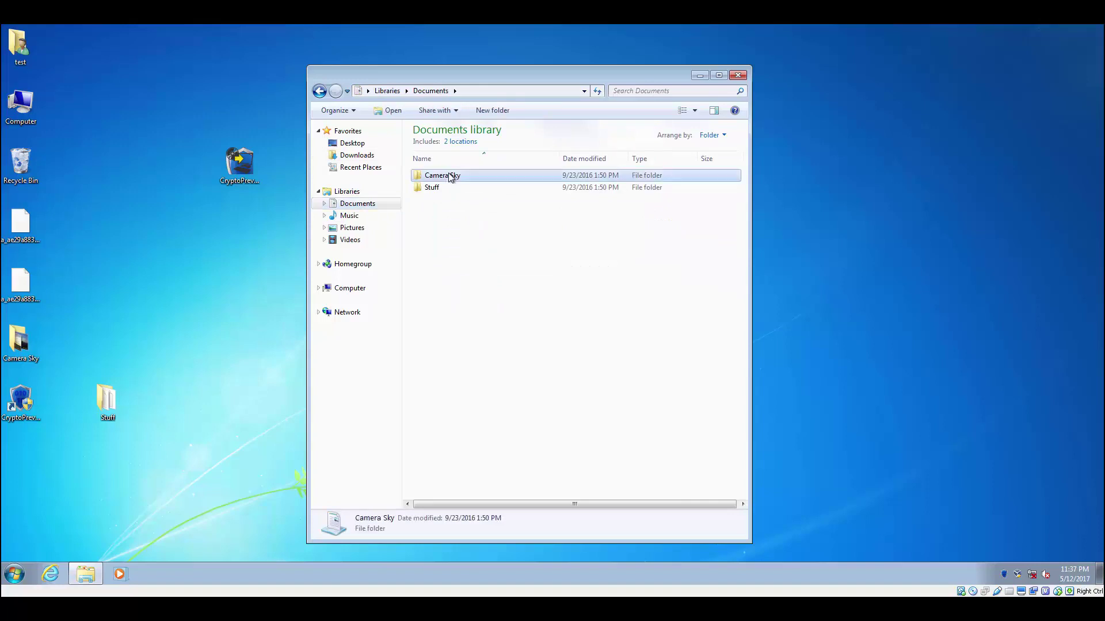
{"action": "left_click", "coordinate": [438, 92]}
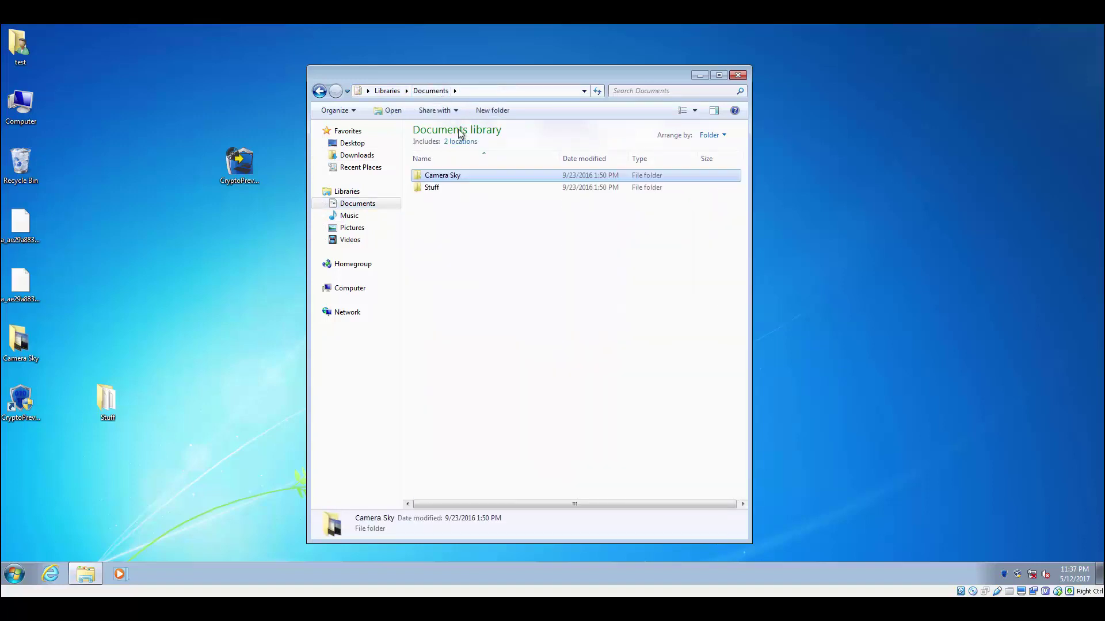
{"action": "double_click", "coordinate": [444, 188]}
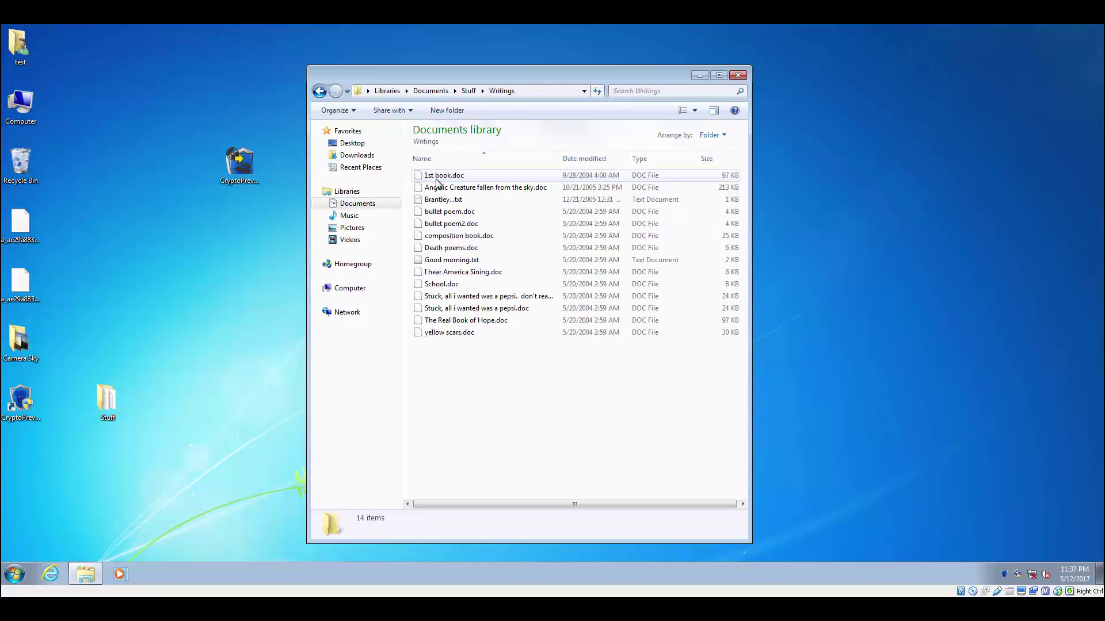
Check Camera Sky, Stuff and Writings in the Music library
{"action": "left_click", "coordinate": [352, 216]}
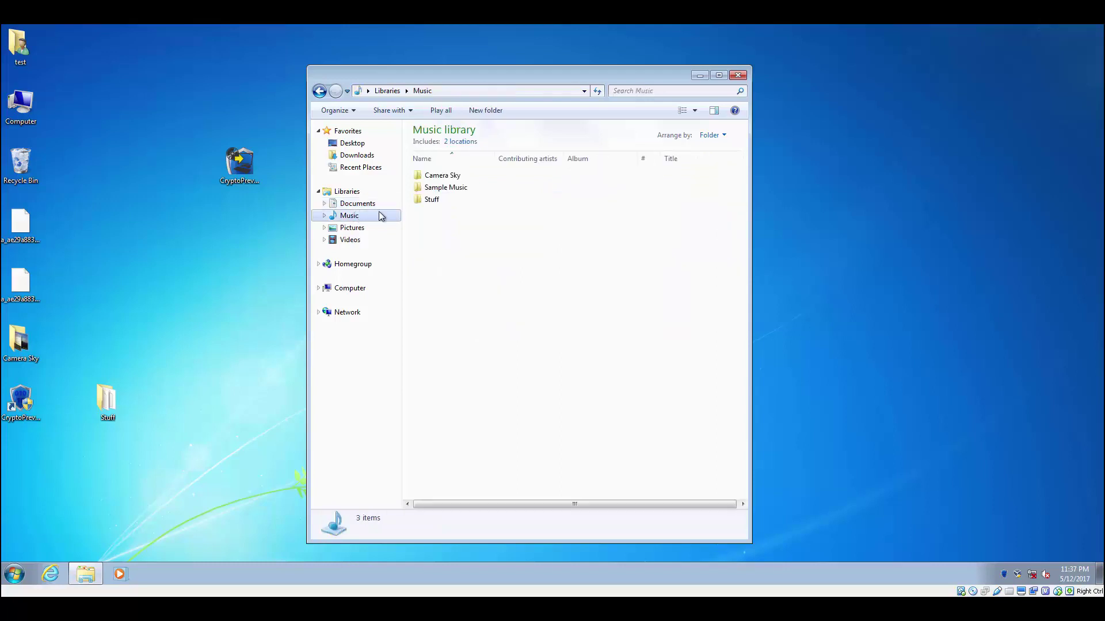
{"action": "double_click", "coordinate": [439, 175]}
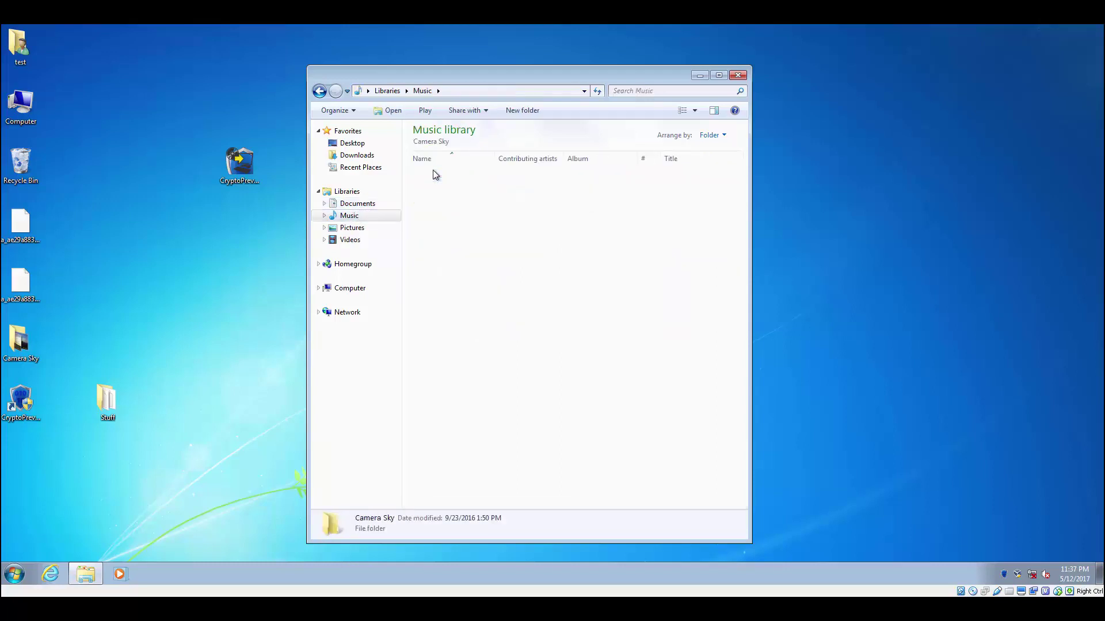
{"action": "left_click", "coordinate": [425, 93]}
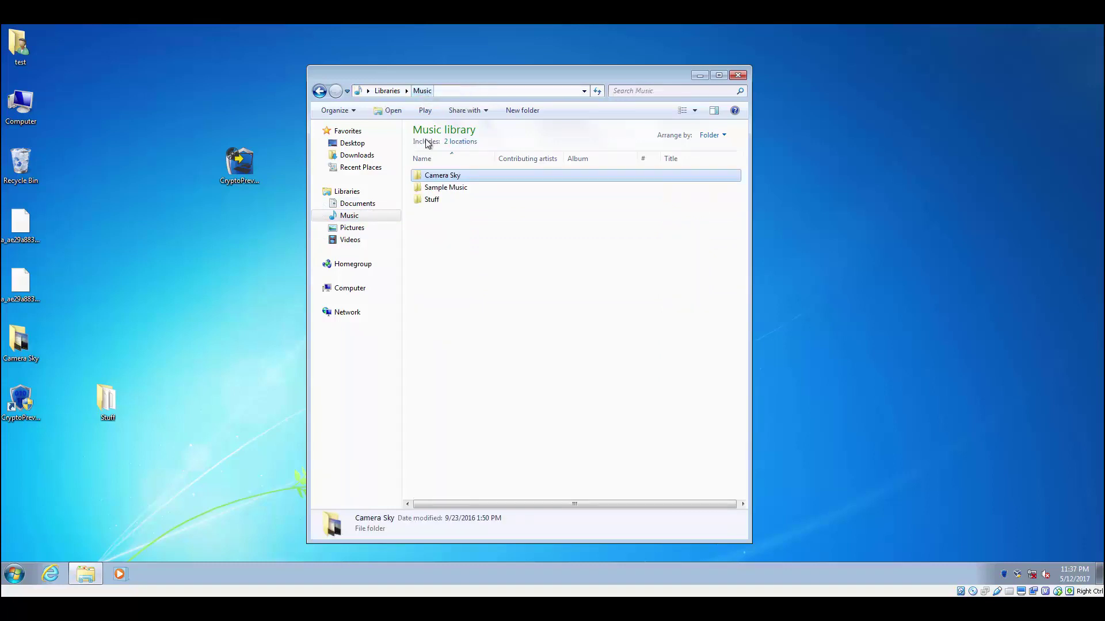
{"action": "double_click", "coordinate": [428, 199]}
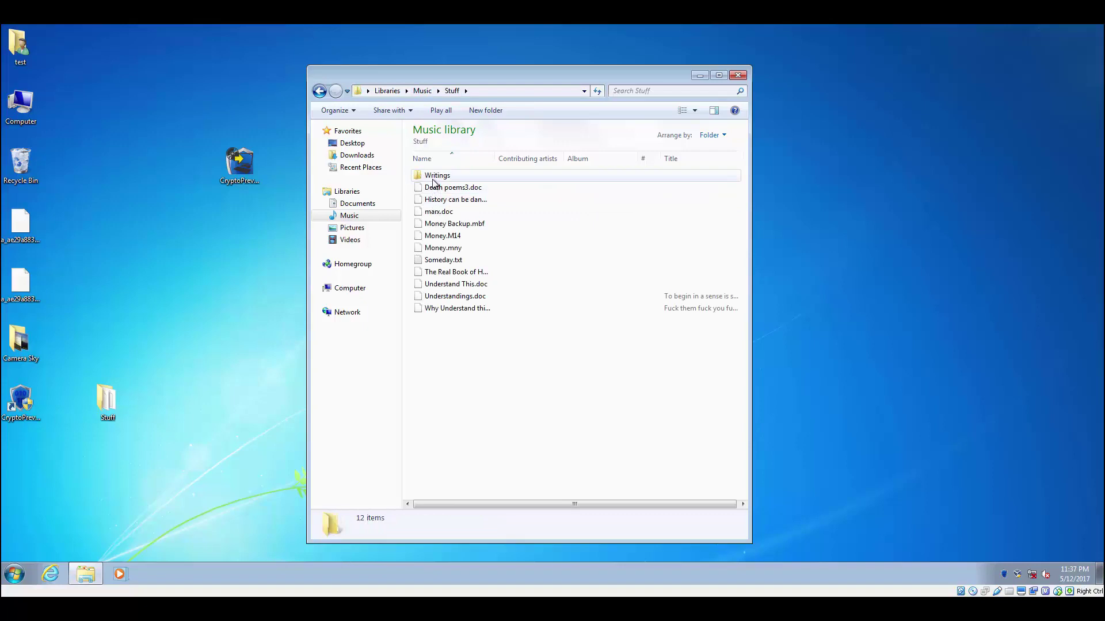
{"action": "double_click", "coordinate": [433, 180]}
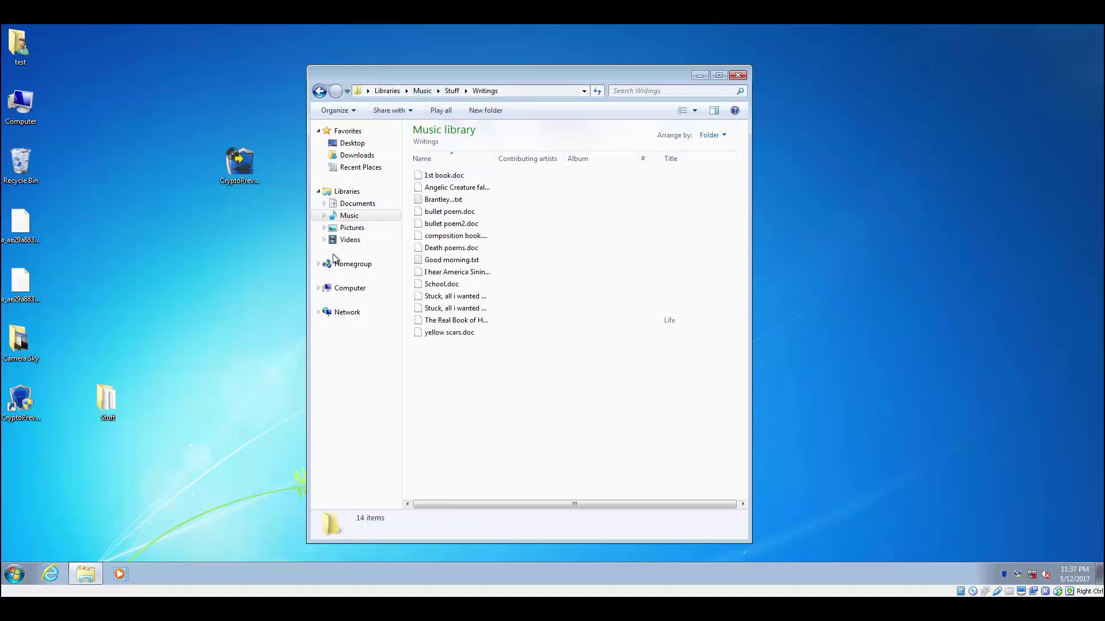
Check Camera Sky, Stuff and Writings in the Pictures library
{"action": "left_click", "coordinate": [344, 230]}
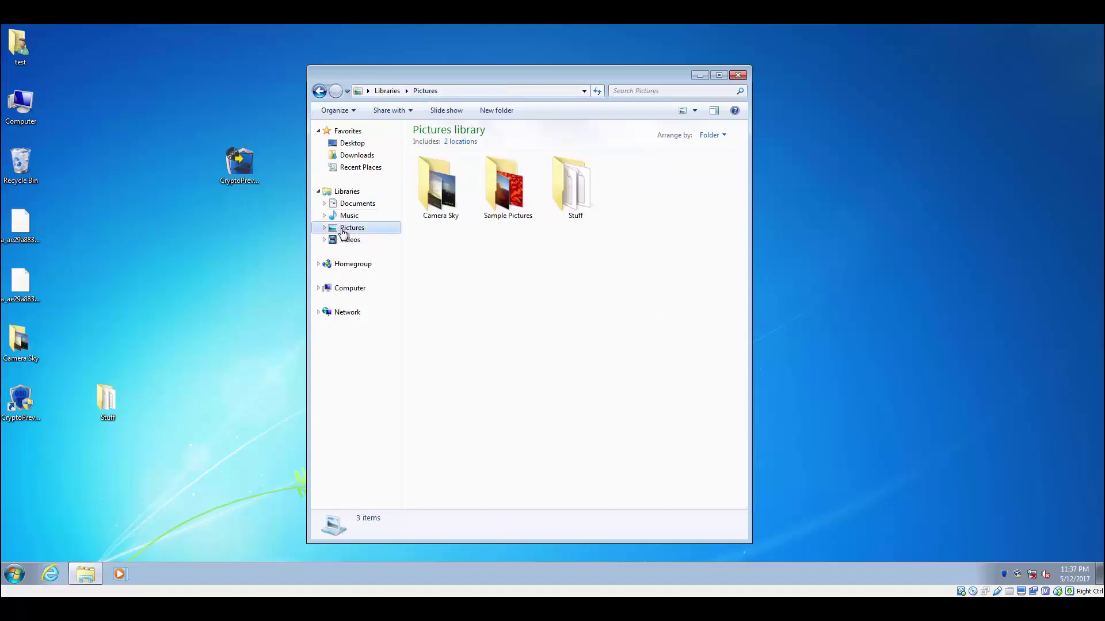
{"action": "double_click", "coordinate": [441, 186]}
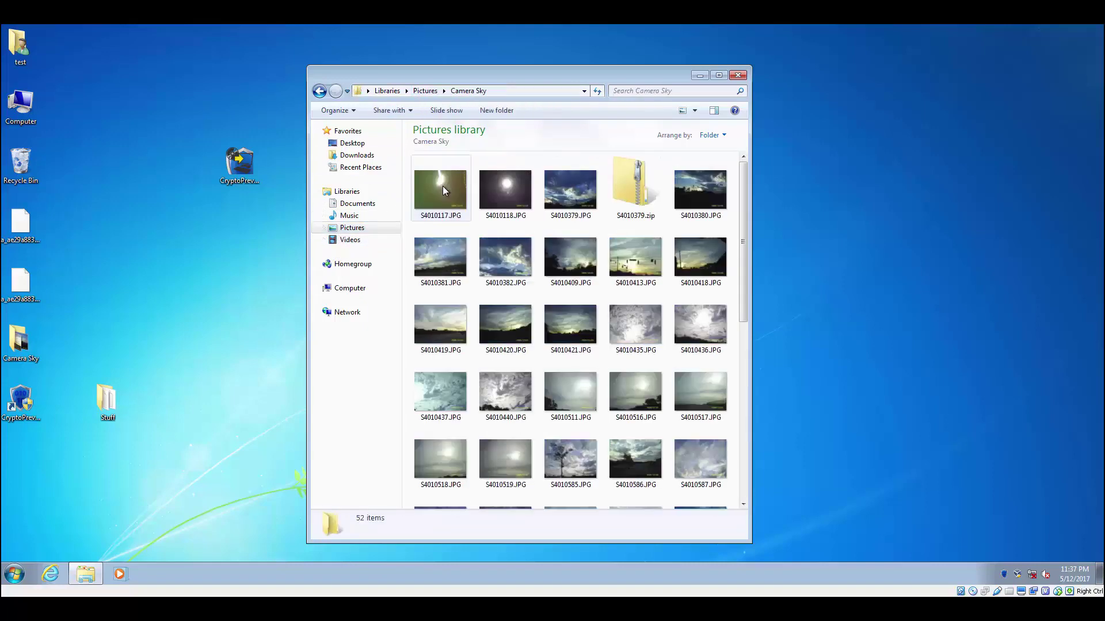
{"action": "left_click", "coordinate": [428, 91]}
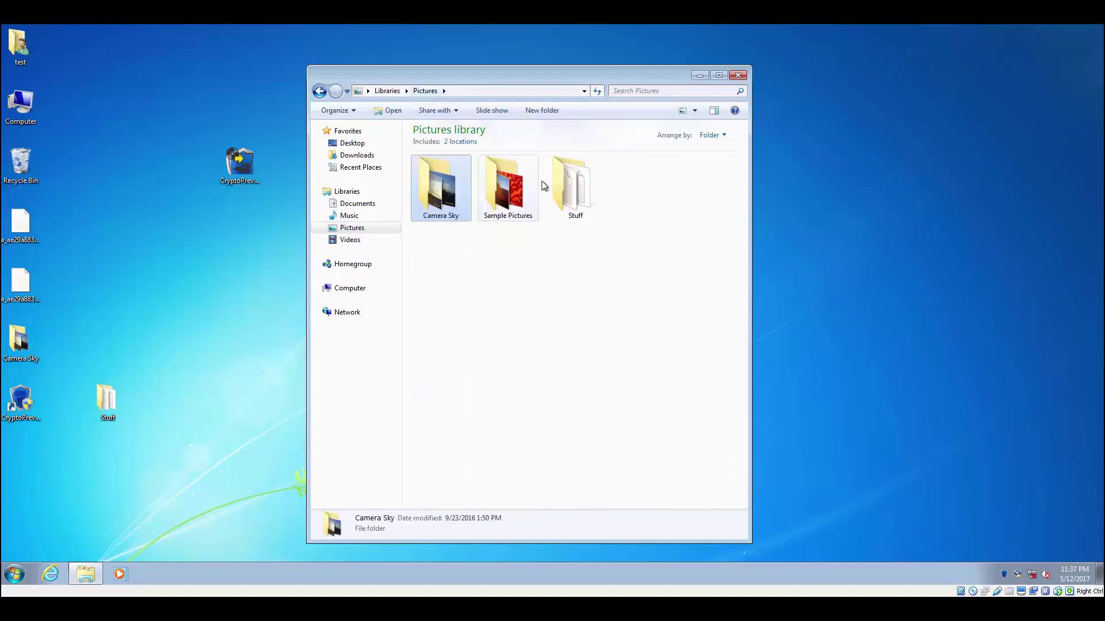
{"action": "double_click", "coordinate": [567, 187]}
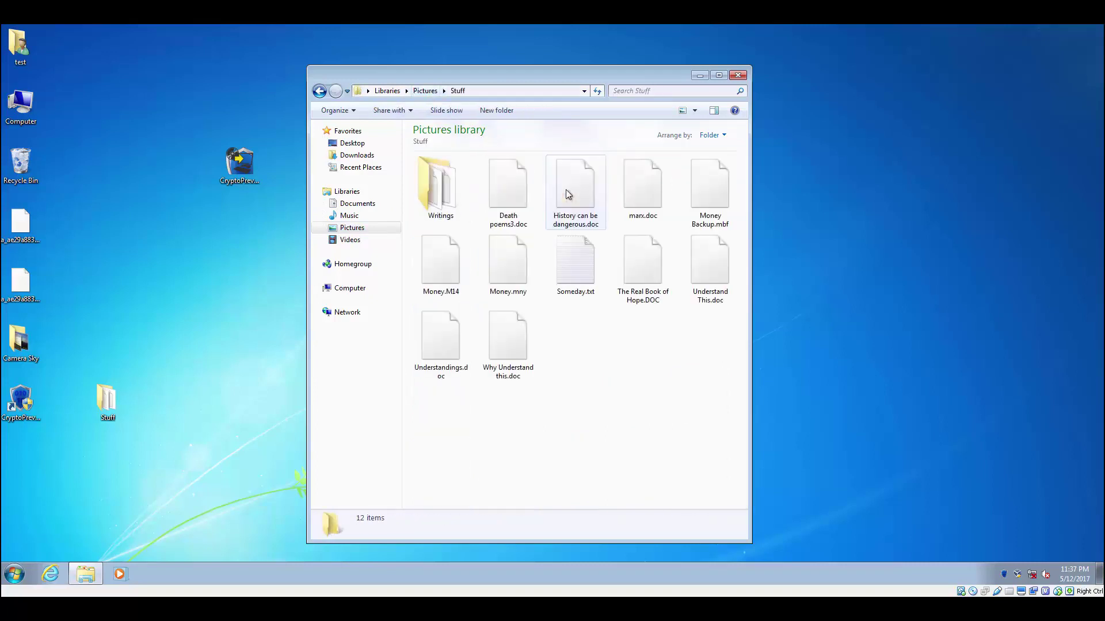
{"action": "double_click", "coordinate": [436, 193]}
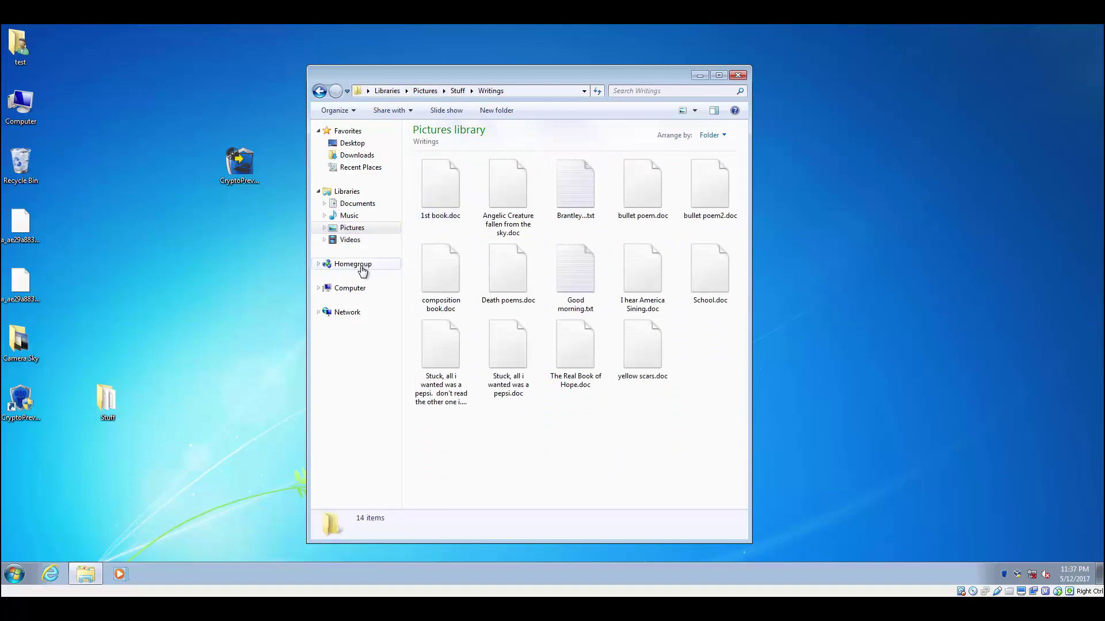
Check Camera Sky, Stuff and Writings in the Videos library
{"action": "left_click", "coordinate": [341, 242]}
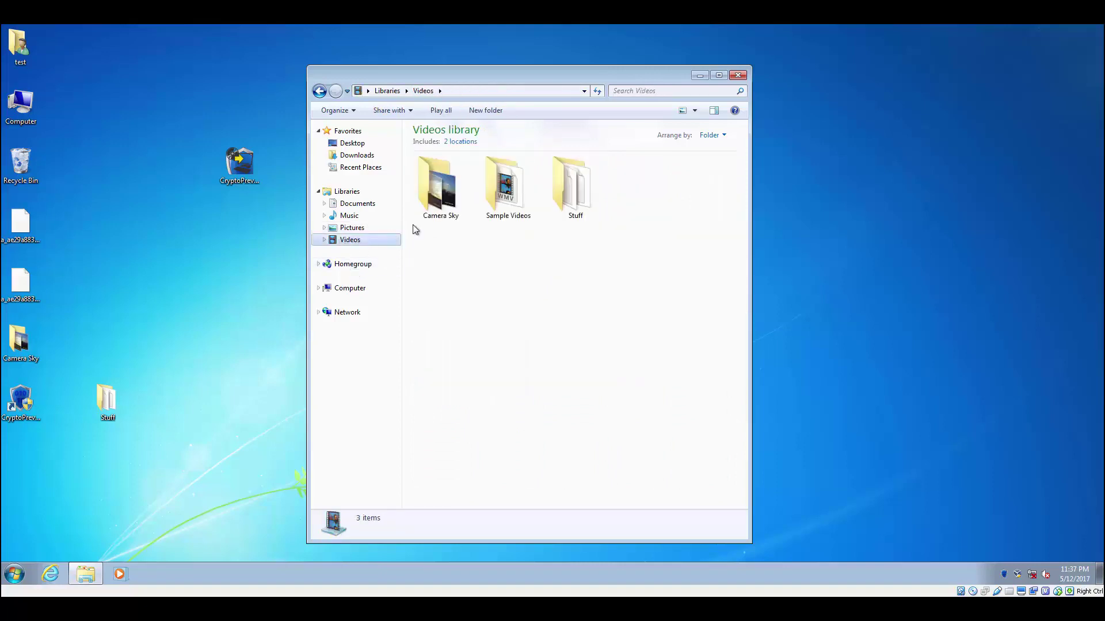
{"action": "left_click", "coordinate": [442, 199]}
{"action": "double_click", "coordinate": [442, 200]}
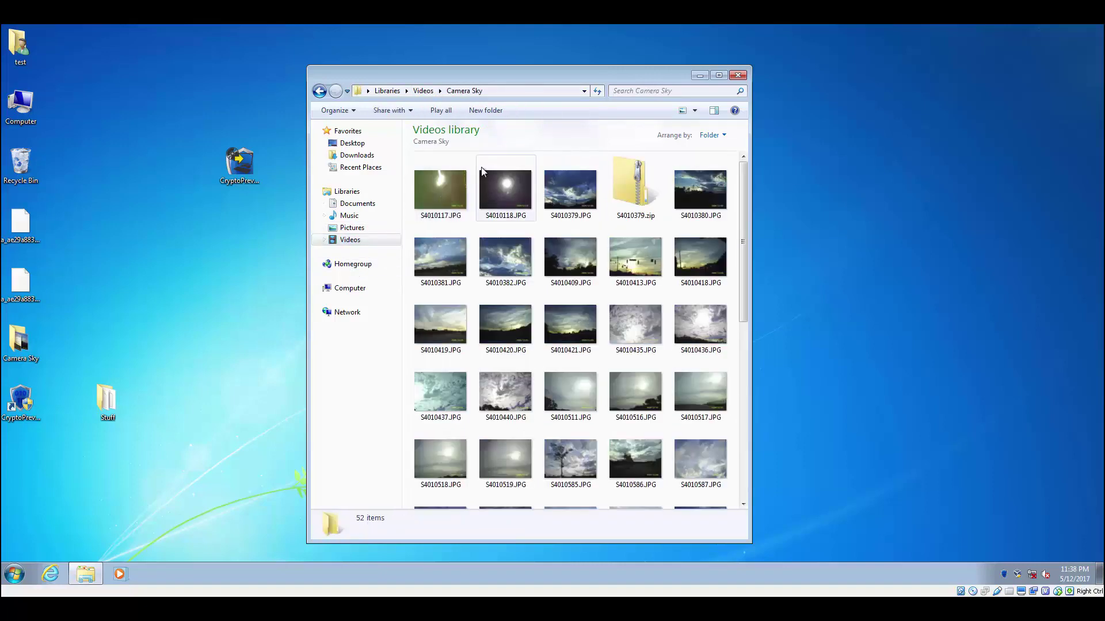
{"action": "left_click", "coordinate": [425, 93]}
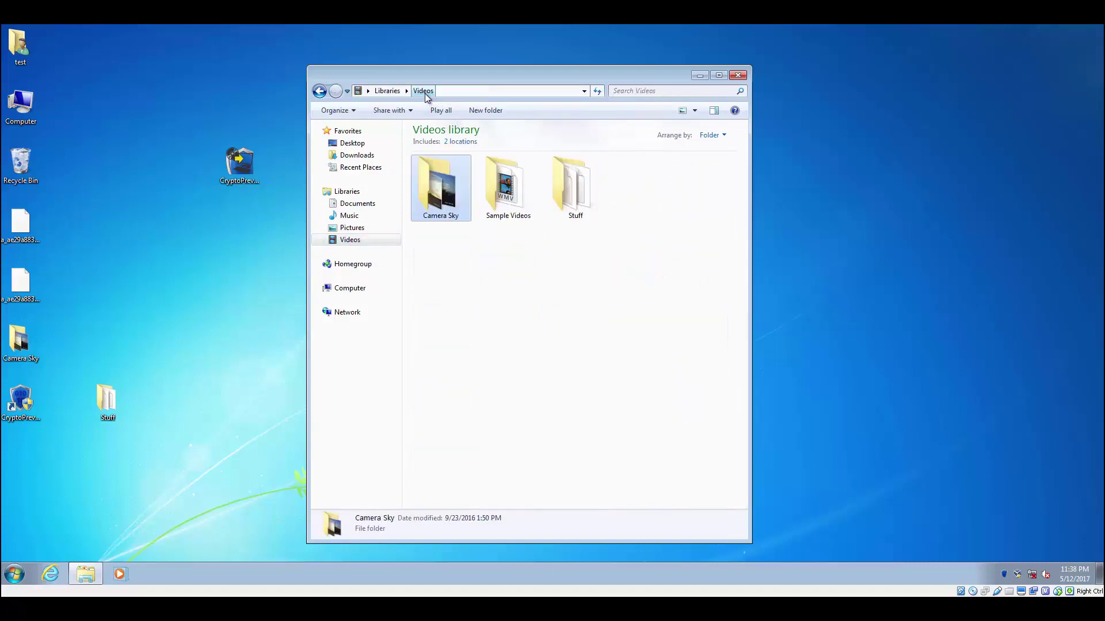
{"action": "double_click", "coordinate": [567, 180]}
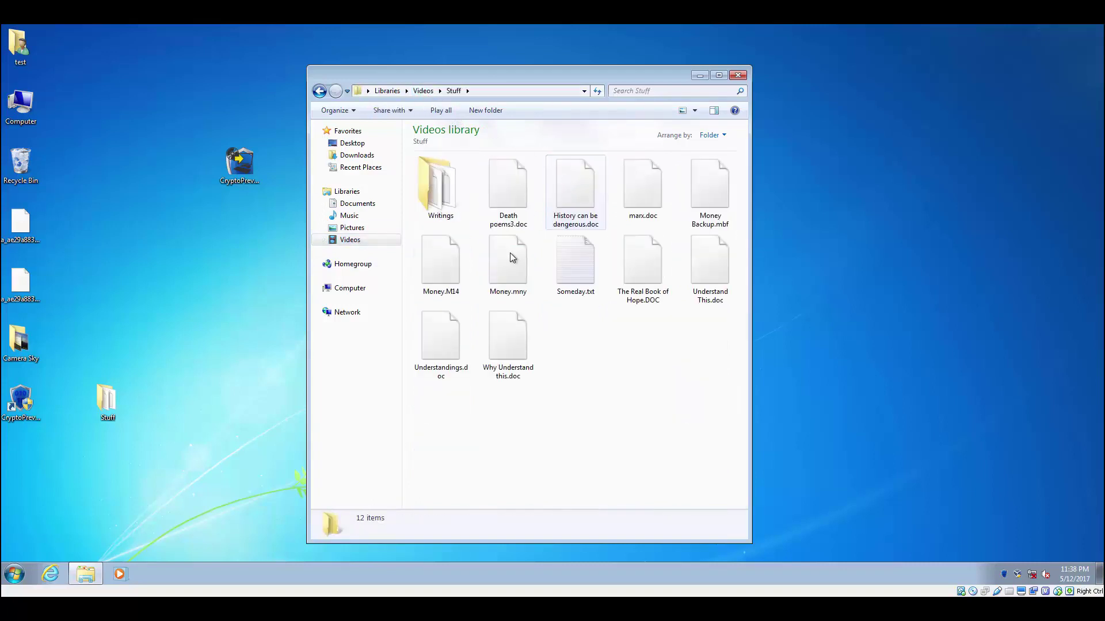
{"action": "double_click", "coordinate": [435, 175]}
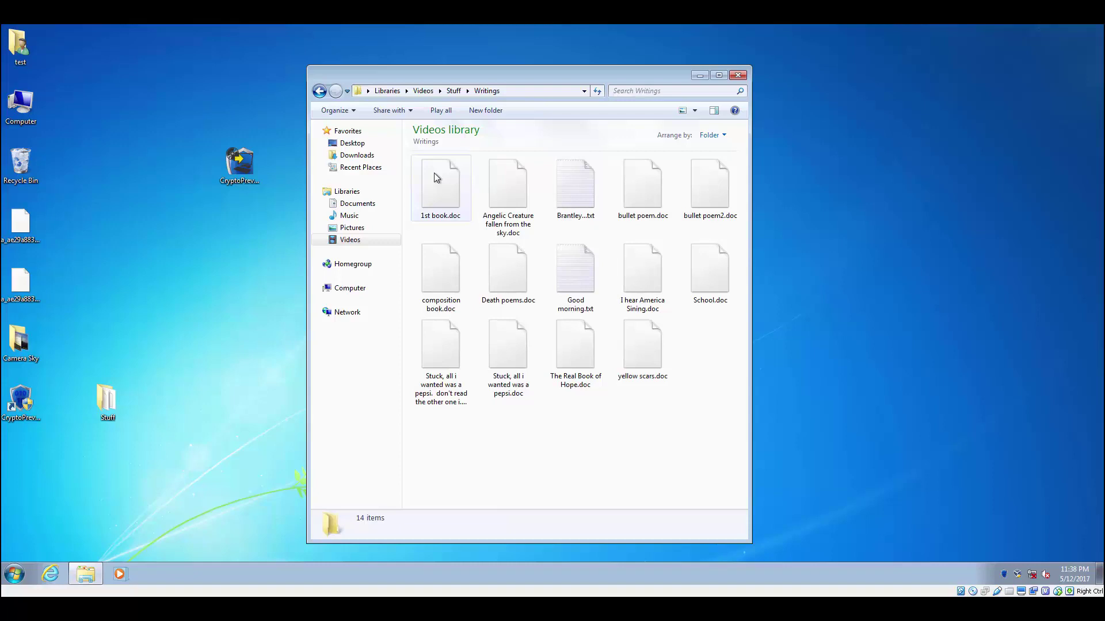
Uncheck 'Hide protected operating system files' in Folder Options, accept the warning, and apply
{"action": "left_click", "coordinate": [337, 115]}
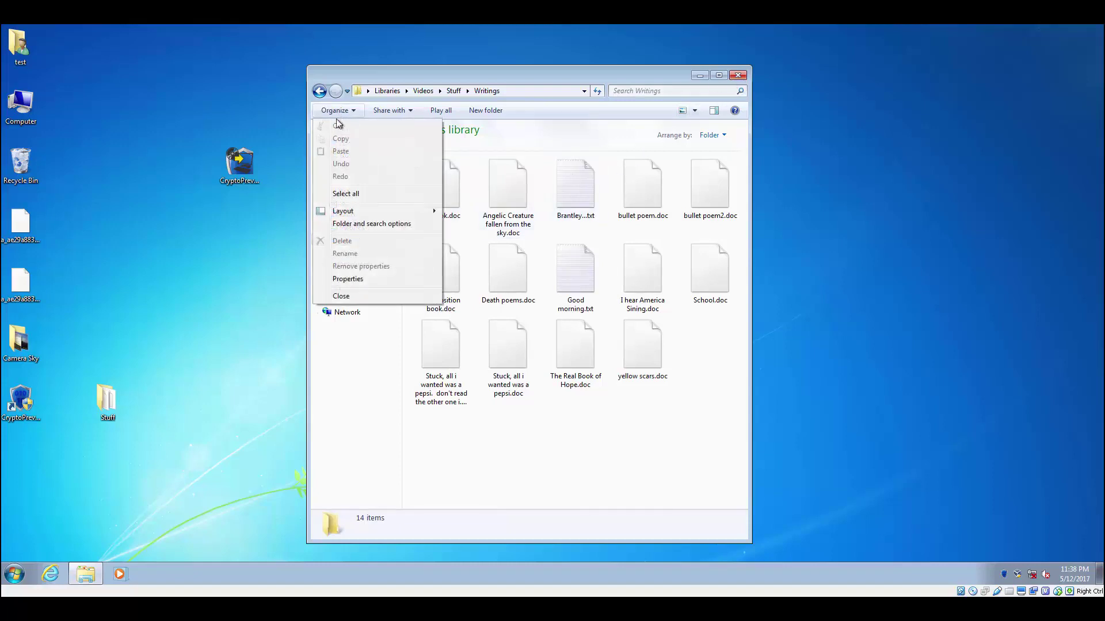
{"action": "left_click", "coordinate": [337, 225]}
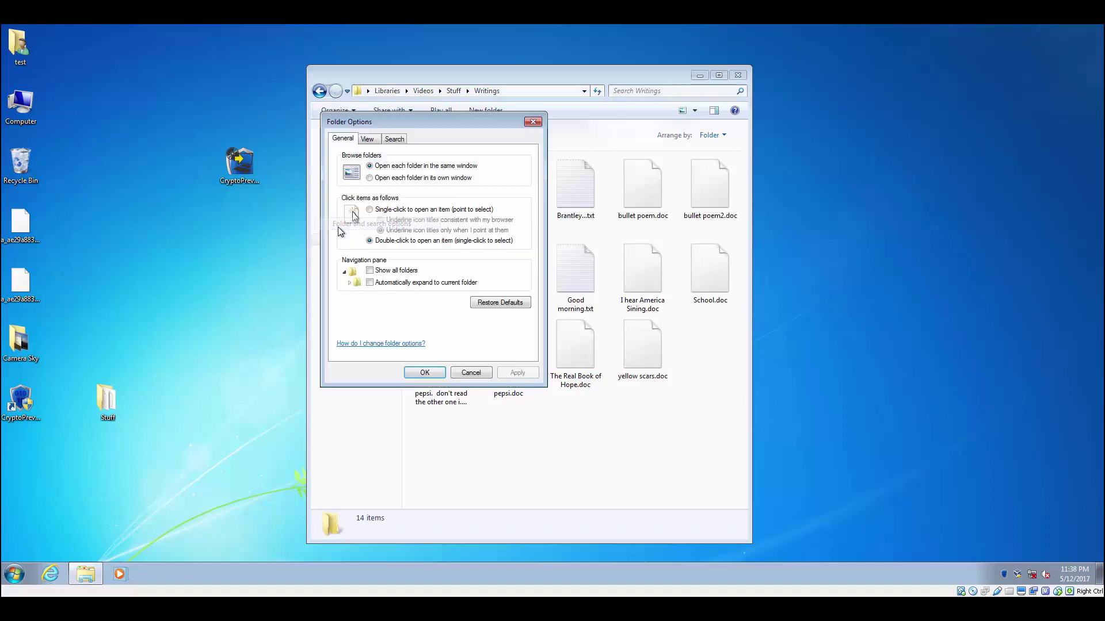
{"action": "left_click", "coordinate": [371, 141]}
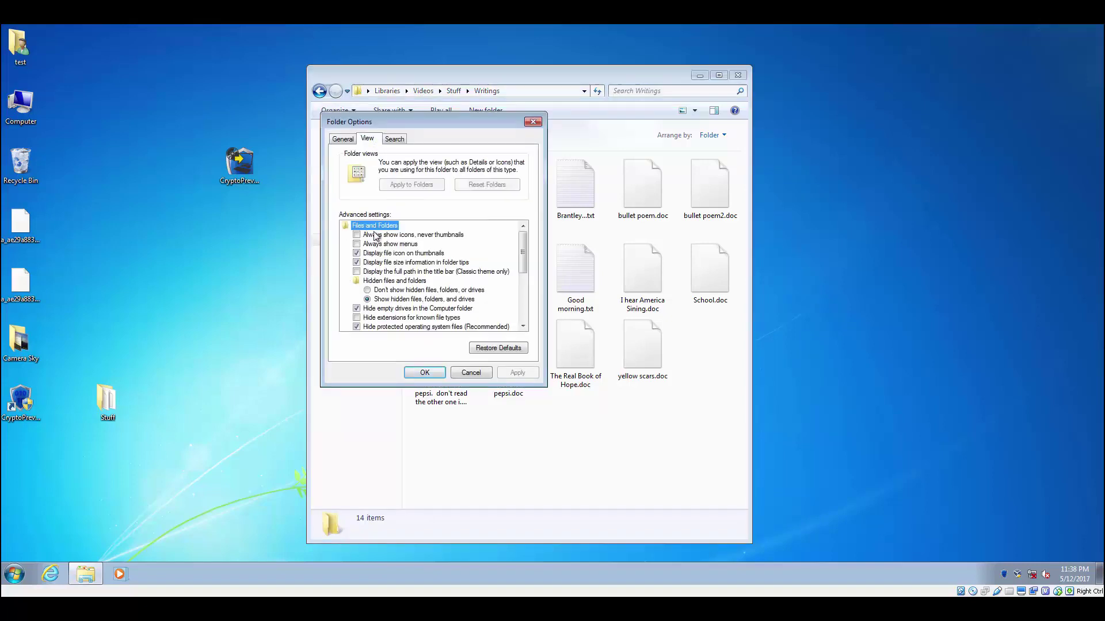
{"action": "left_click", "coordinate": [385, 326]}
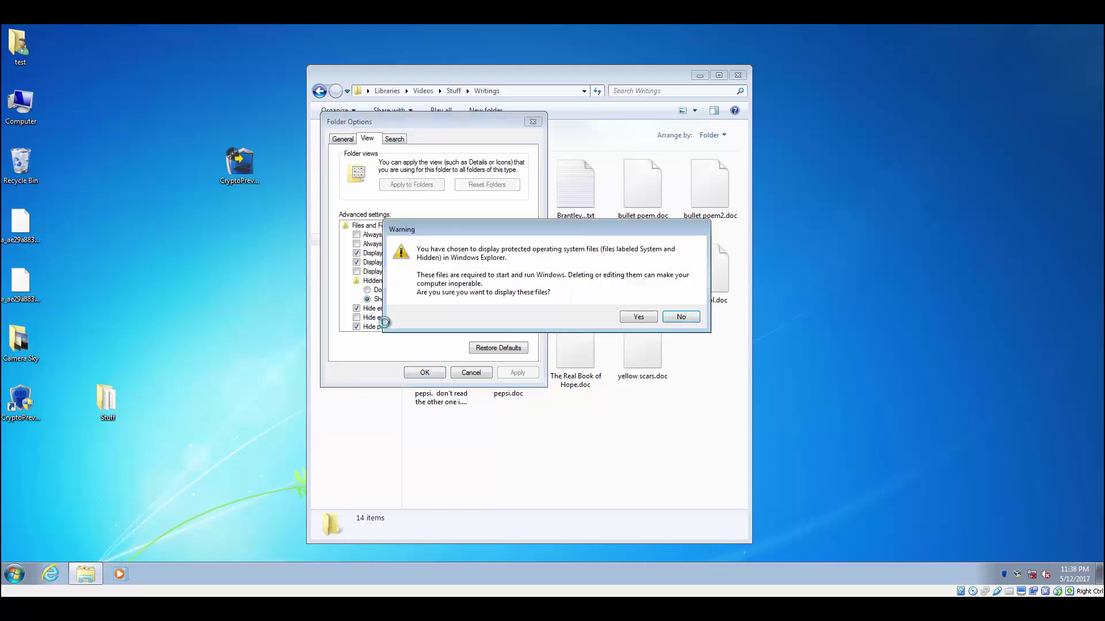
{"action": "left_click", "coordinate": [637, 317]}
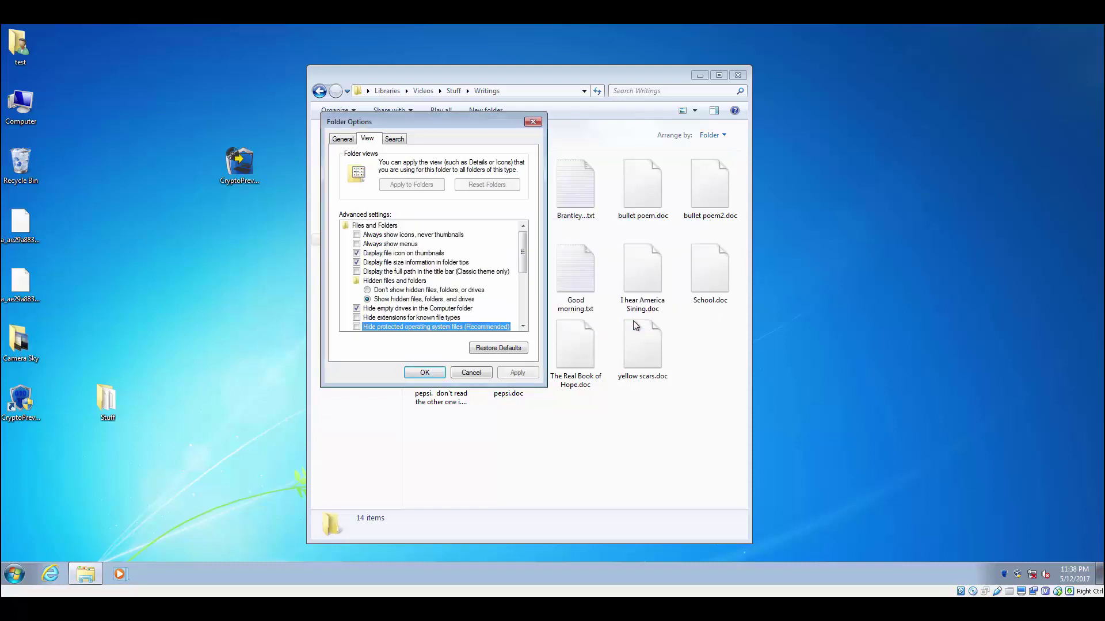
{"action": "left_click", "coordinate": [424, 373]}
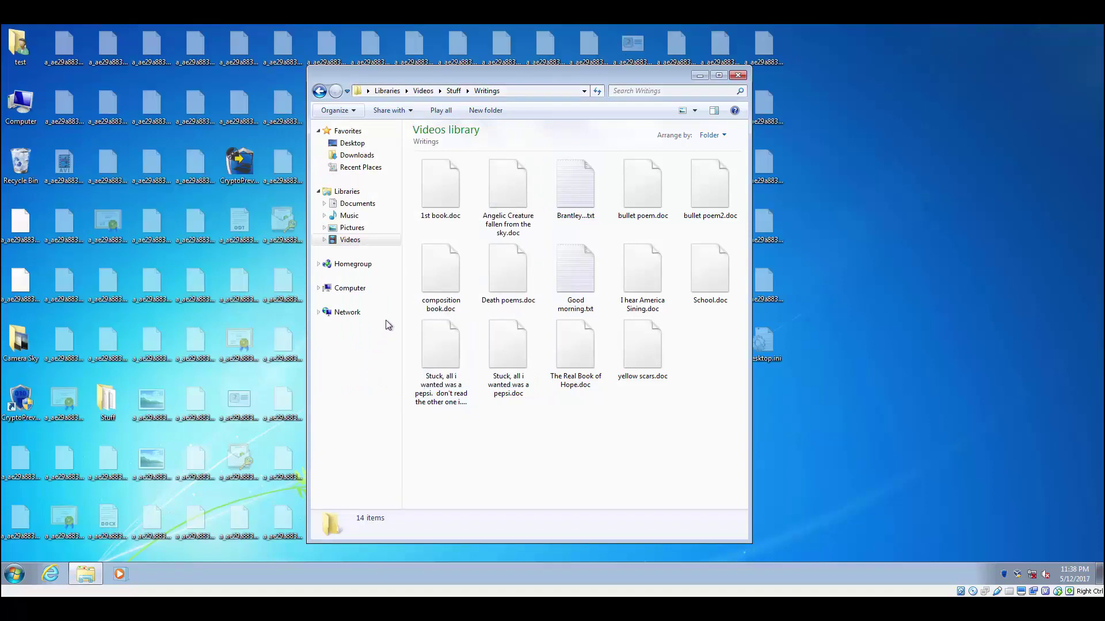
Step through Downloads, Documents, Music, Videos and Pictures, then select two desktop files
{"action": "left_click", "coordinate": [425, 91]}
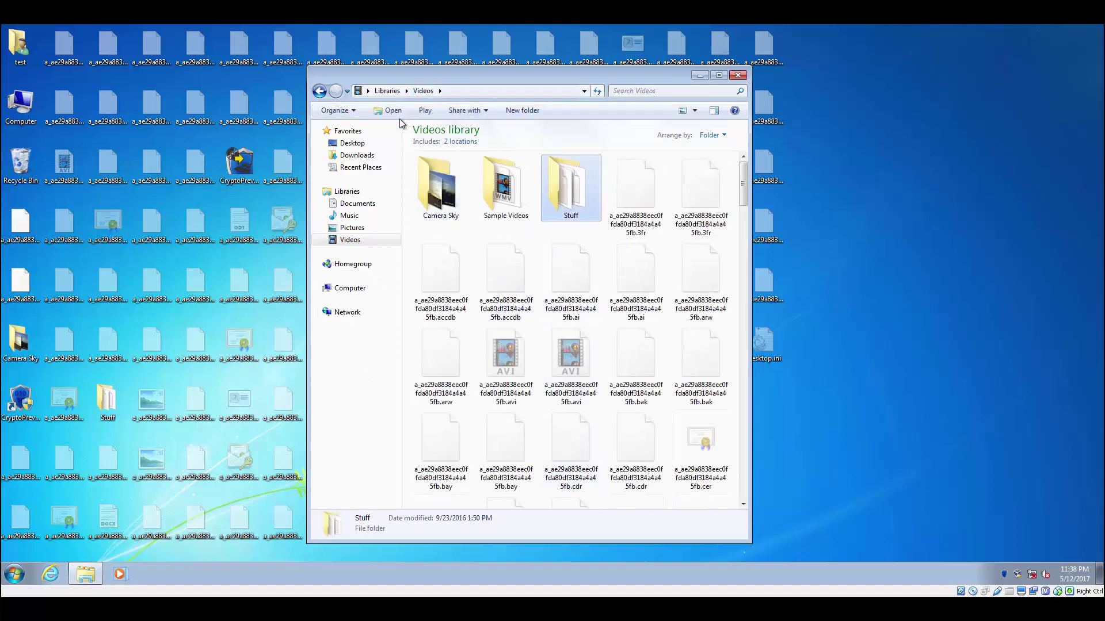
{"action": "left_click", "coordinate": [352, 155]}
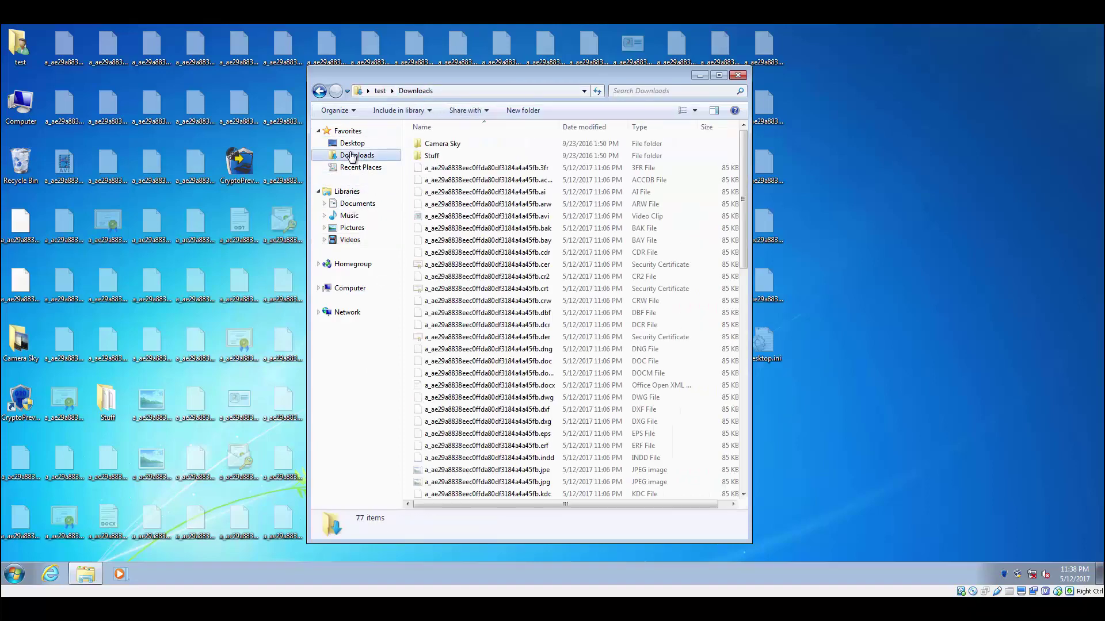
{"action": "left_click", "coordinate": [357, 205]}
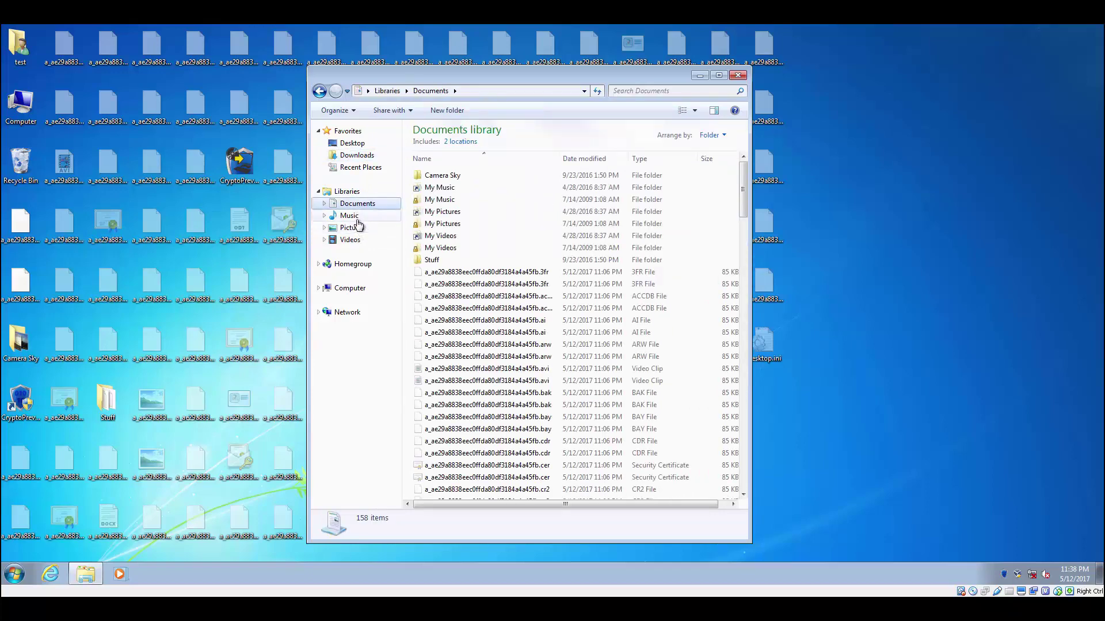
{"action": "left_click", "coordinate": [352, 218]}
{"action": "left_click", "coordinate": [354, 239]}
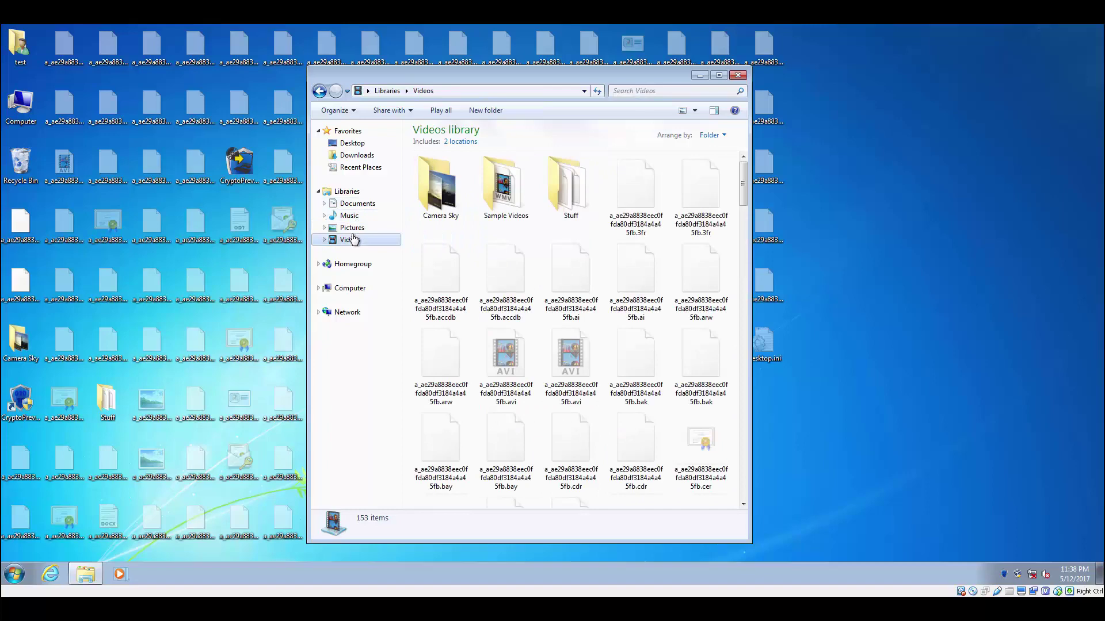
{"action": "left_click", "coordinate": [352, 228]}
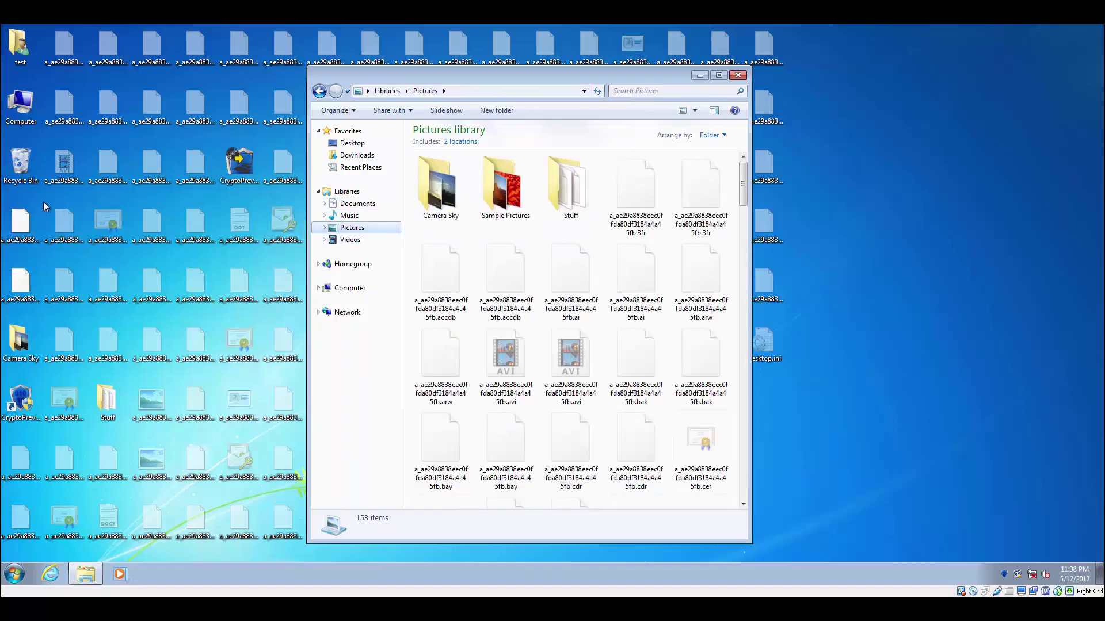
{"action": "left_click_drag", "start_coordinate": [41, 199], "coordinate": [3, 291]}
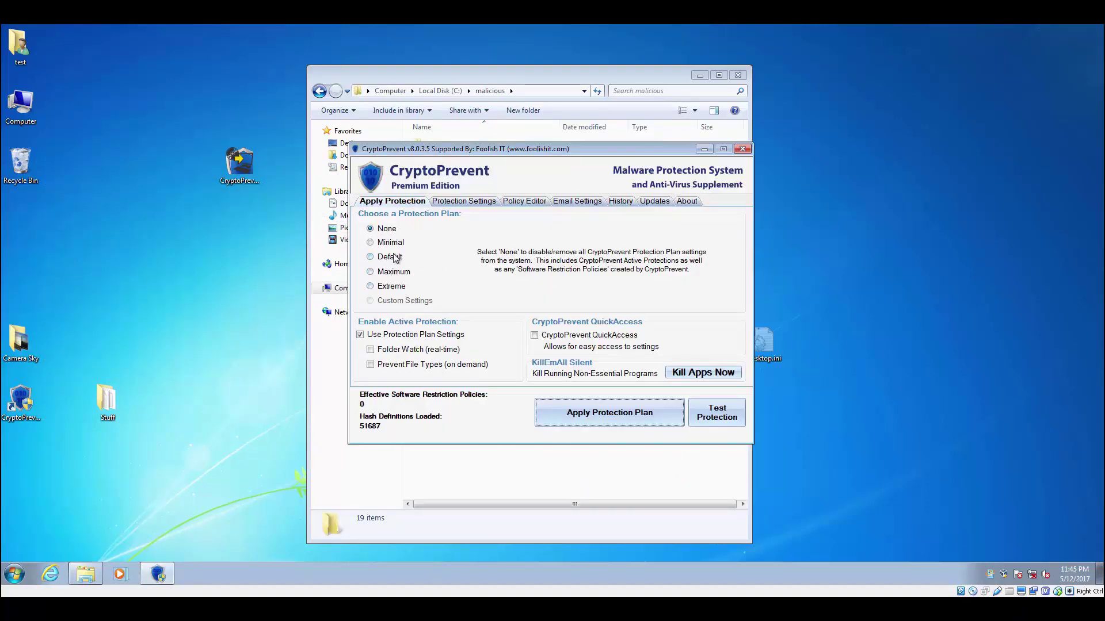
Show CryptoPrevent's FolderWatch HoneyPot settings under Protection Settings, with its beta option unchecked
{"action": "left_click", "coordinate": [480, 206]}
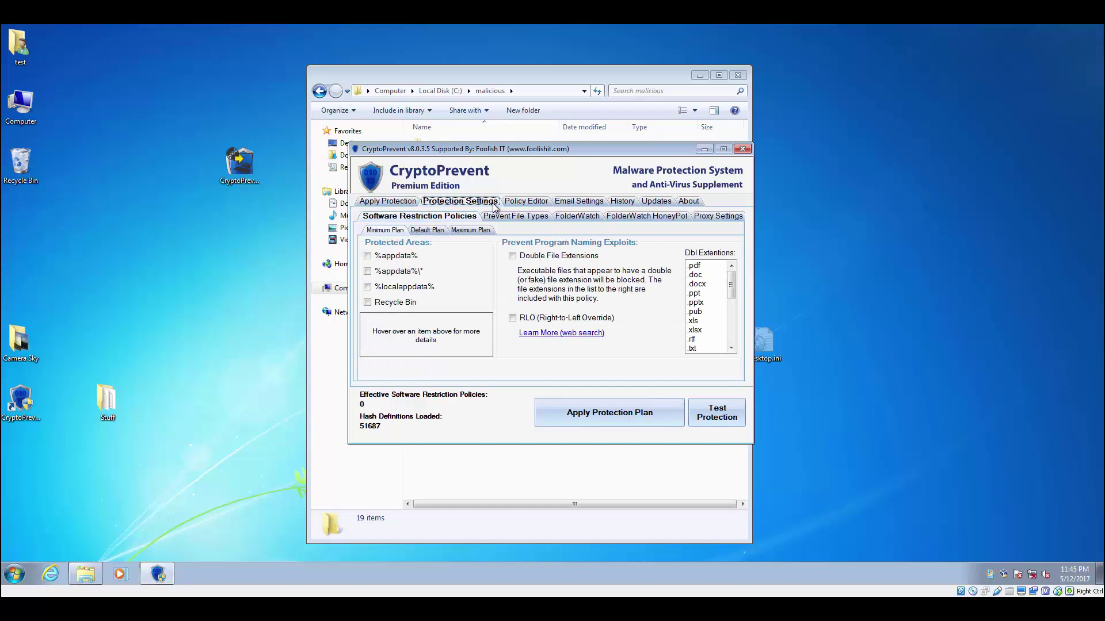
{"action": "left_click", "coordinate": [577, 219]}
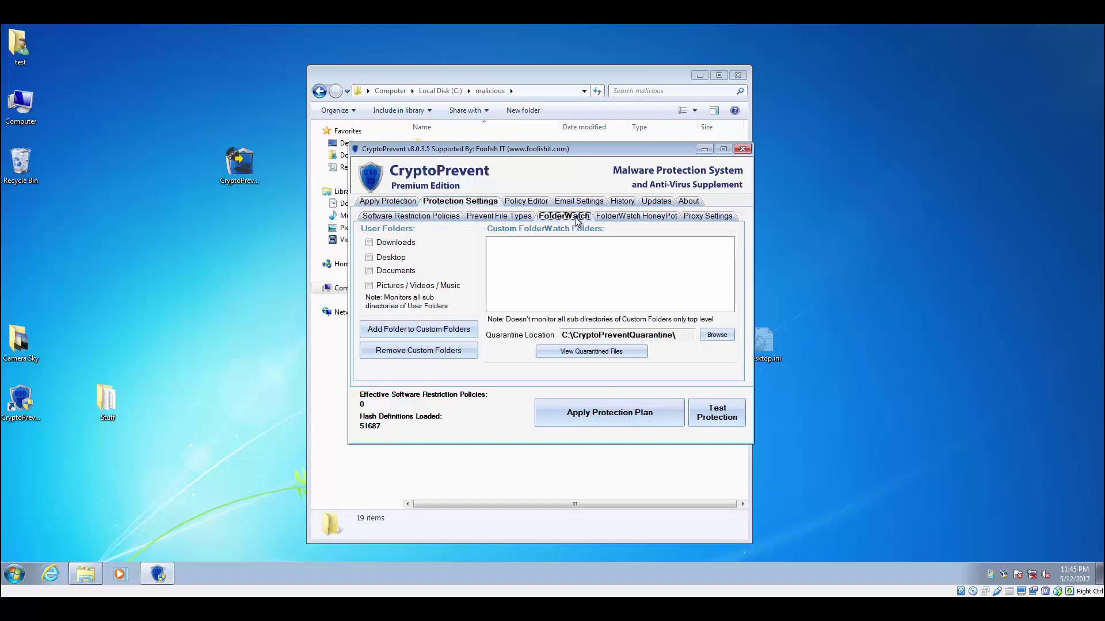
{"action": "left_click", "coordinate": [636, 220]}
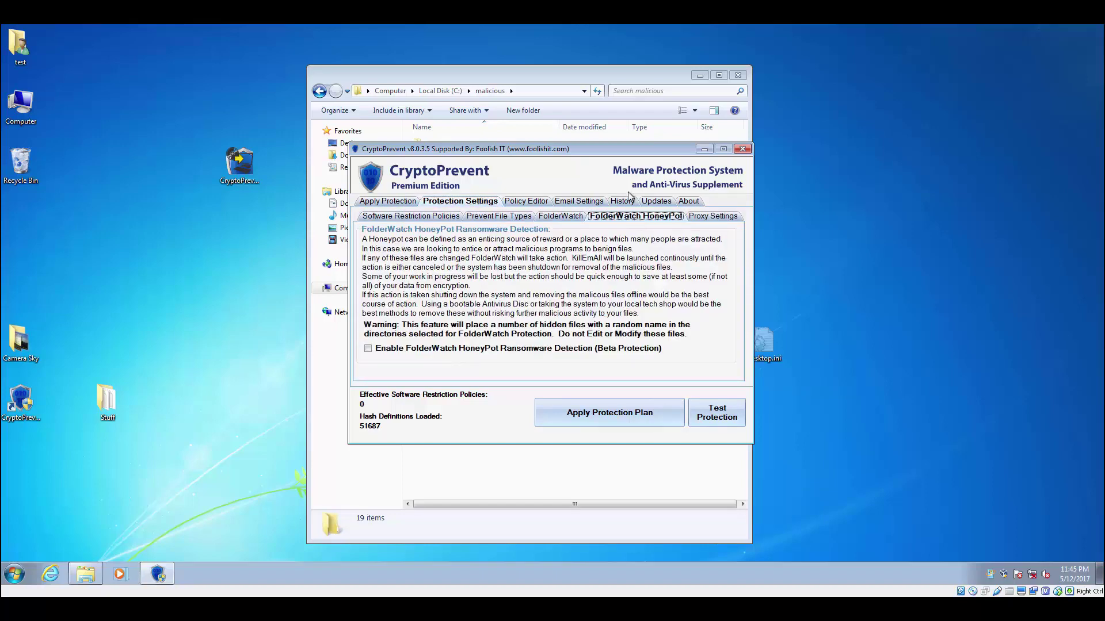
With CryptoPrevent closed, run wannacry.EXE from C:\malicious and allow it past the security warning
{"action": "left_click", "coordinate": [743, 148]}
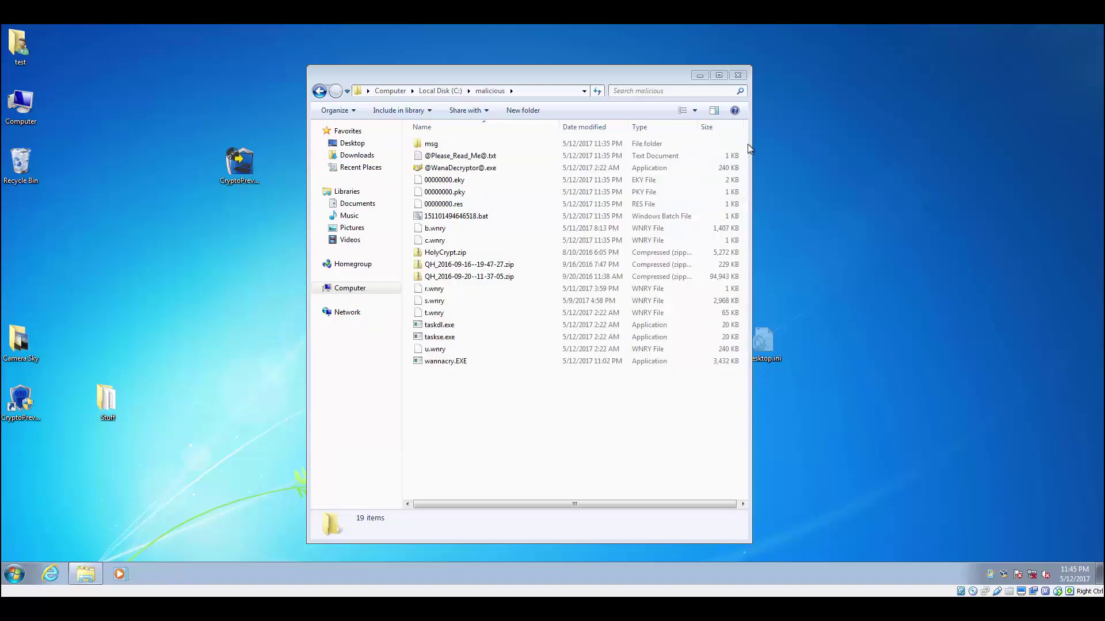
{"action": "double_click", "coordinate": [446, 362]}
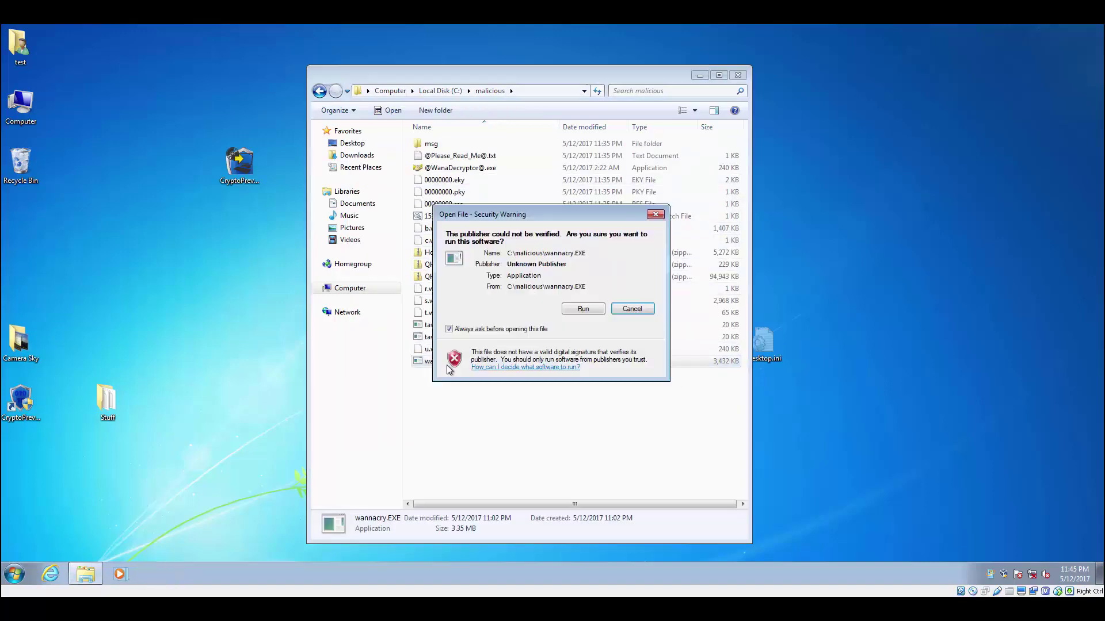
{"action": "left_click", "coordinate": [588, 306]}
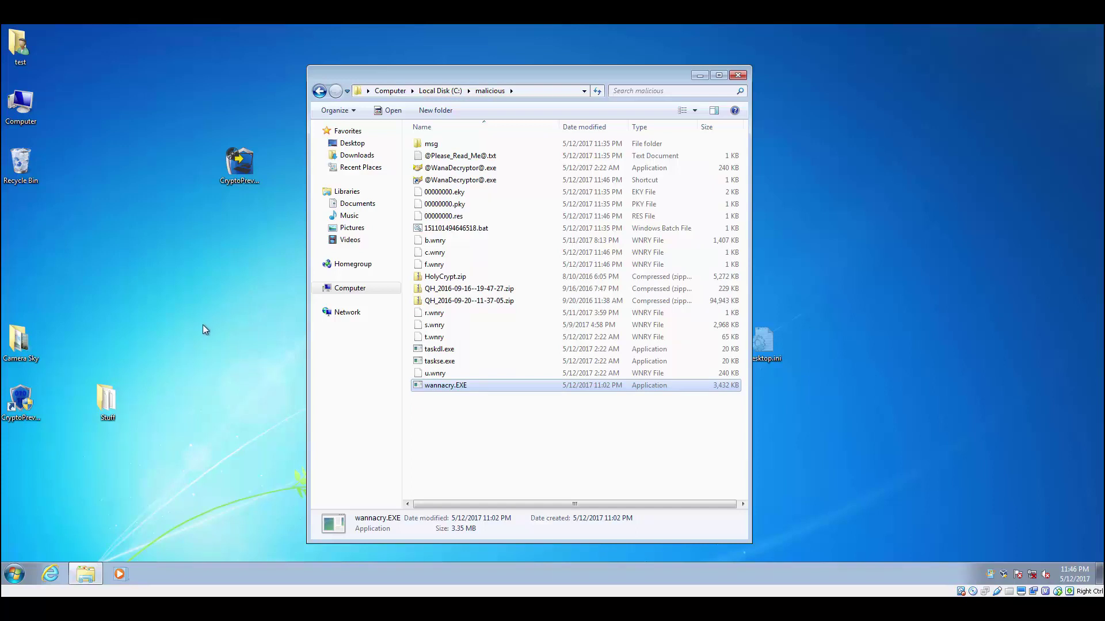
Open Someday.txt from the desktop Stuff folder in Notepad to see its garbled text, then close it
{"action": "double_click", "coordinate": [109, 402]}
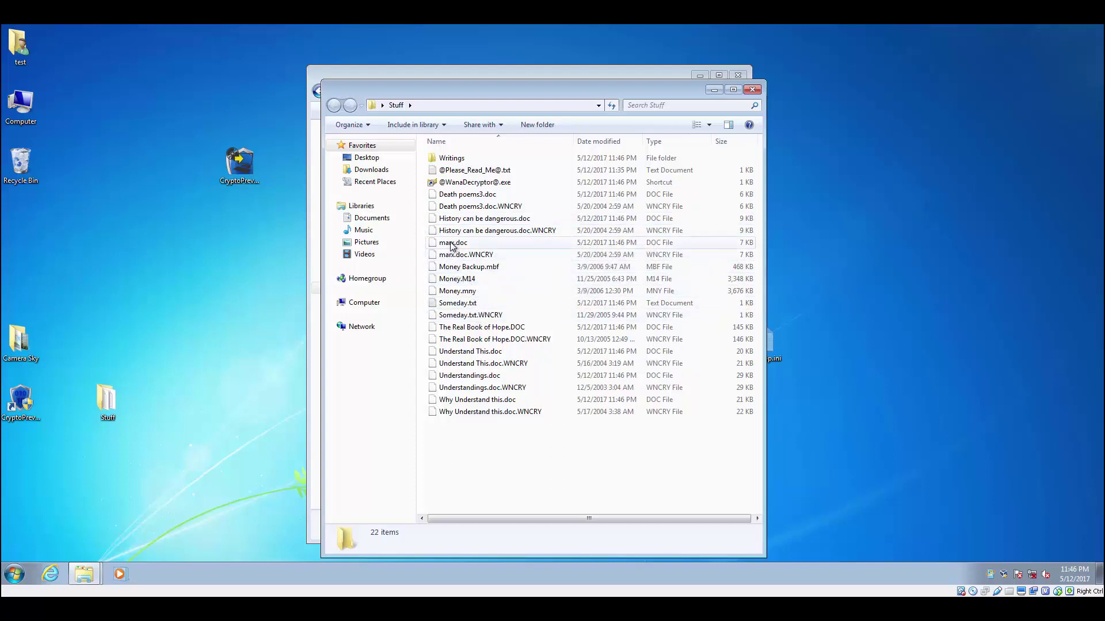
{"action": "left_click", "coordinate": [462, 305]}
{"action": "double_click", "coordinate": [462, 305]}
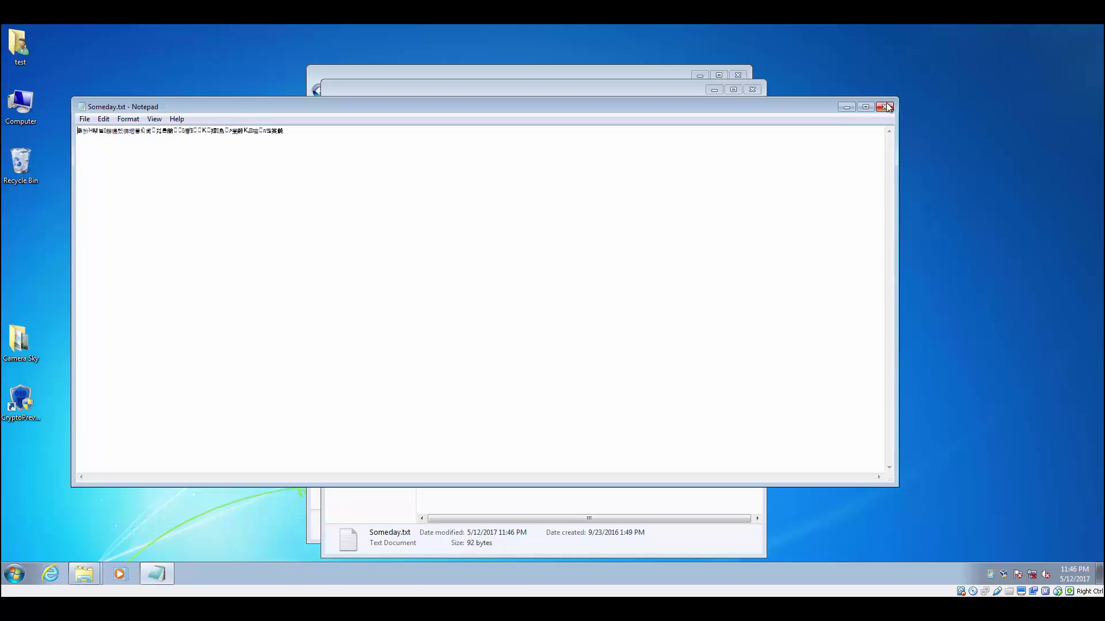
{"action": "left_click", "coordinate": [886, 104]}
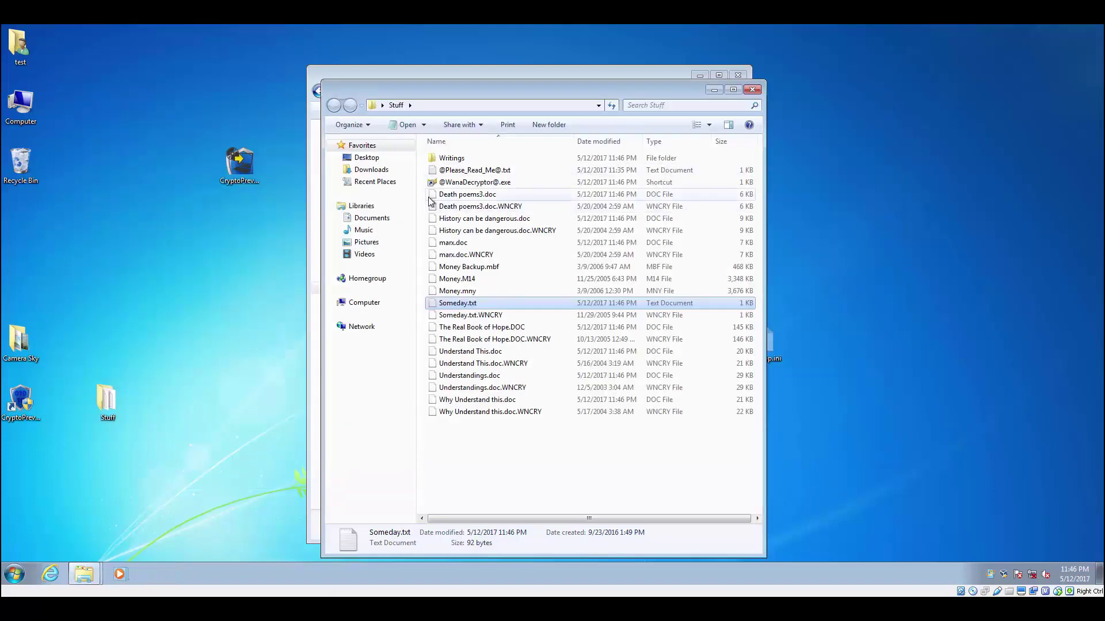
Browse Downloads > Stuff > Writings and Documents > Stuff to view the .WNCRY copies
{"action": "left_click", "coordinate": [370, 169]}
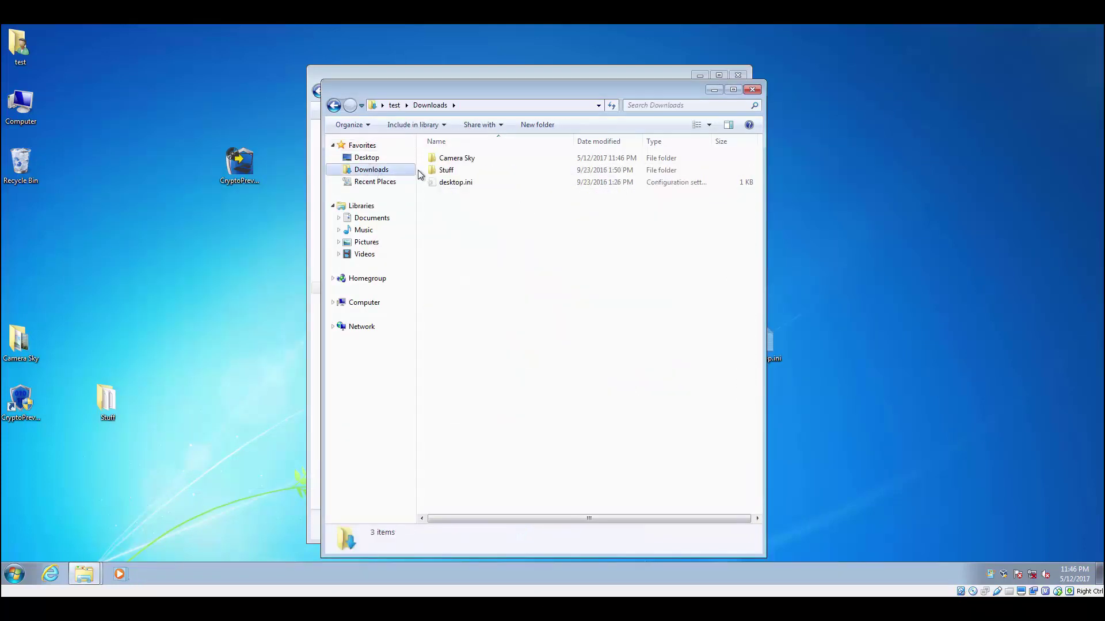
{"action": "double_click", "coordinate": [454, 172]}
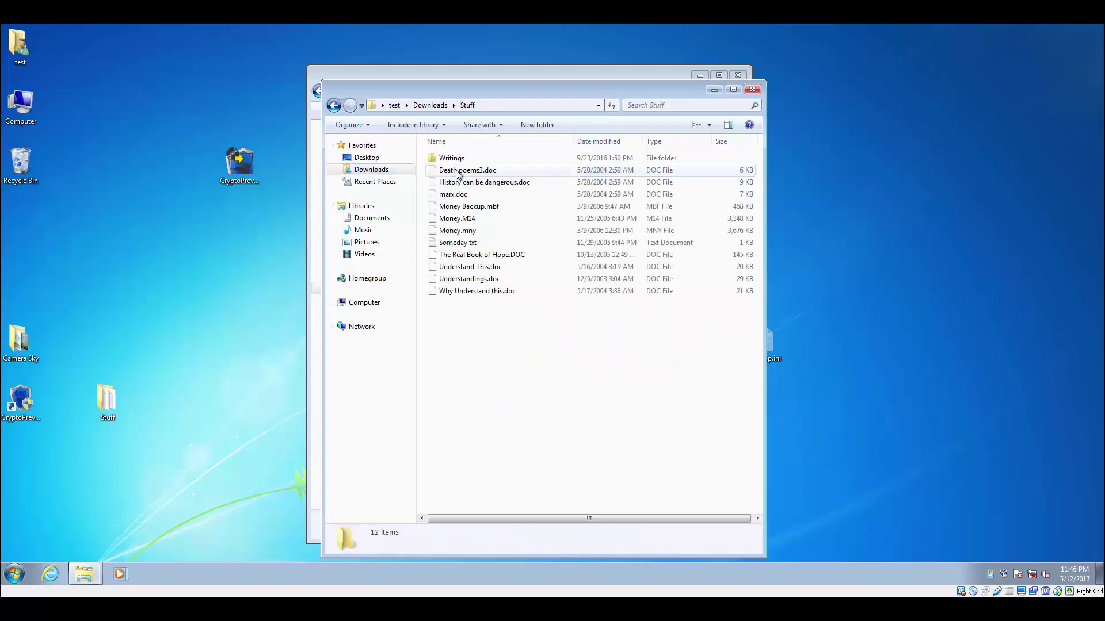
{"action": "double_click", "coordinate": [452, 158]}
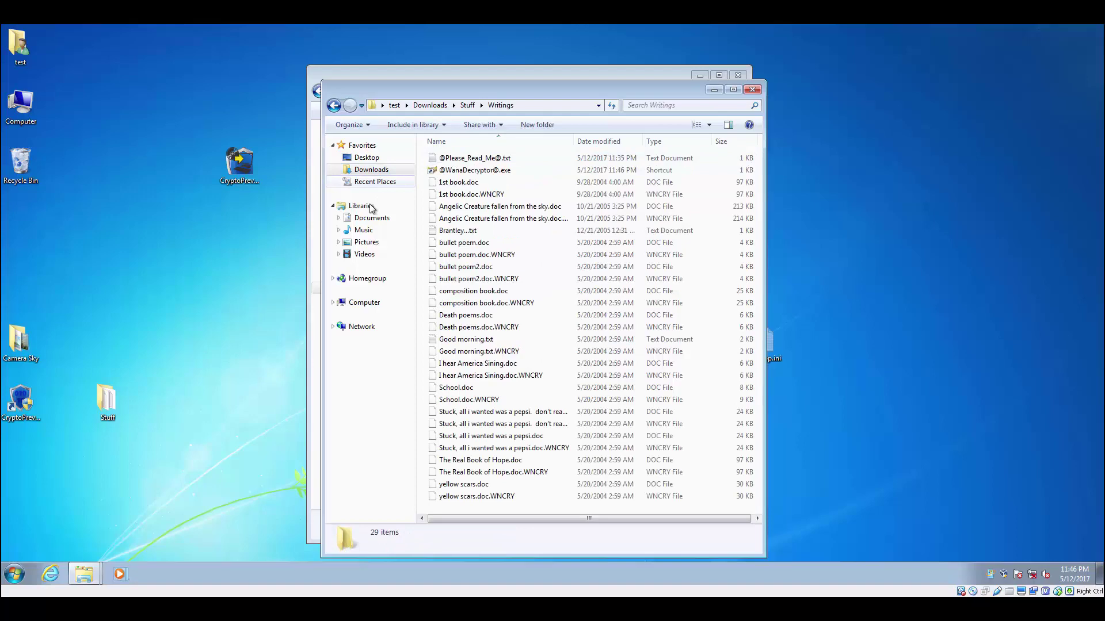
{"action": "left_click", "coordinate": [370, 221]}
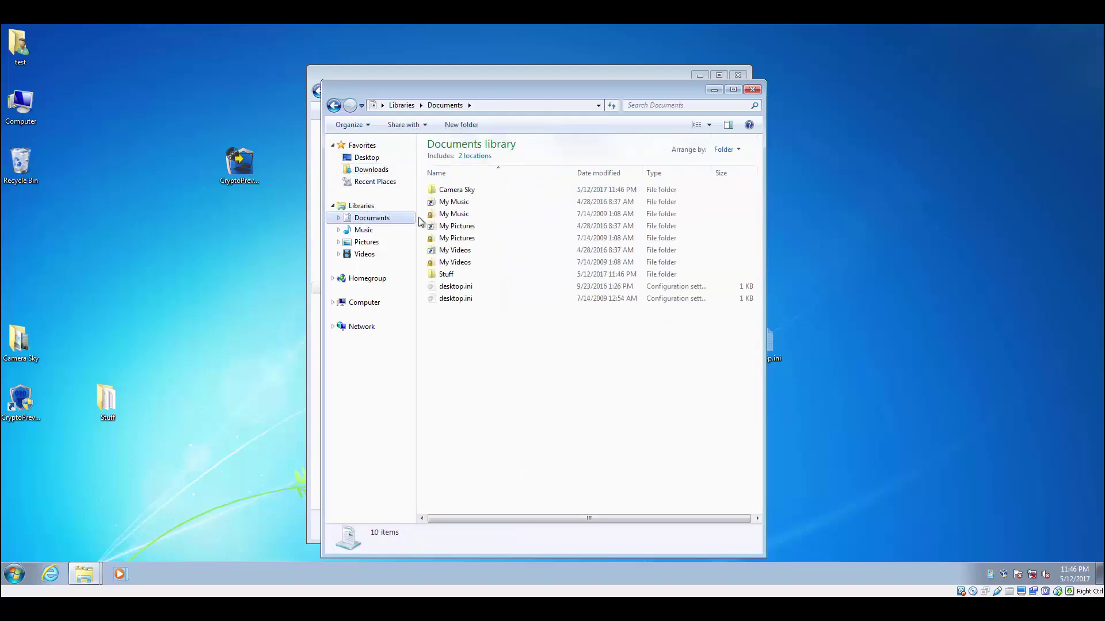
{"action": "double_click", "coordinate": [445, 274]}
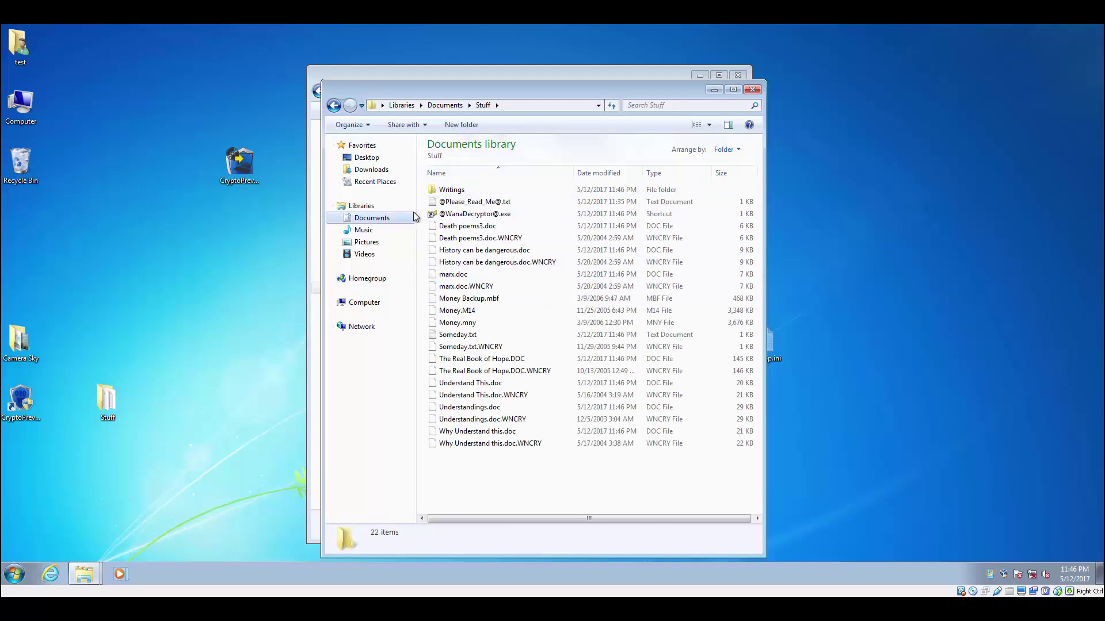
Open the Camera Sky folder in the Music, Pictures and Videos libraries to see encrypted photos
{"action": "left_click", "coordinate": [373, 233]}
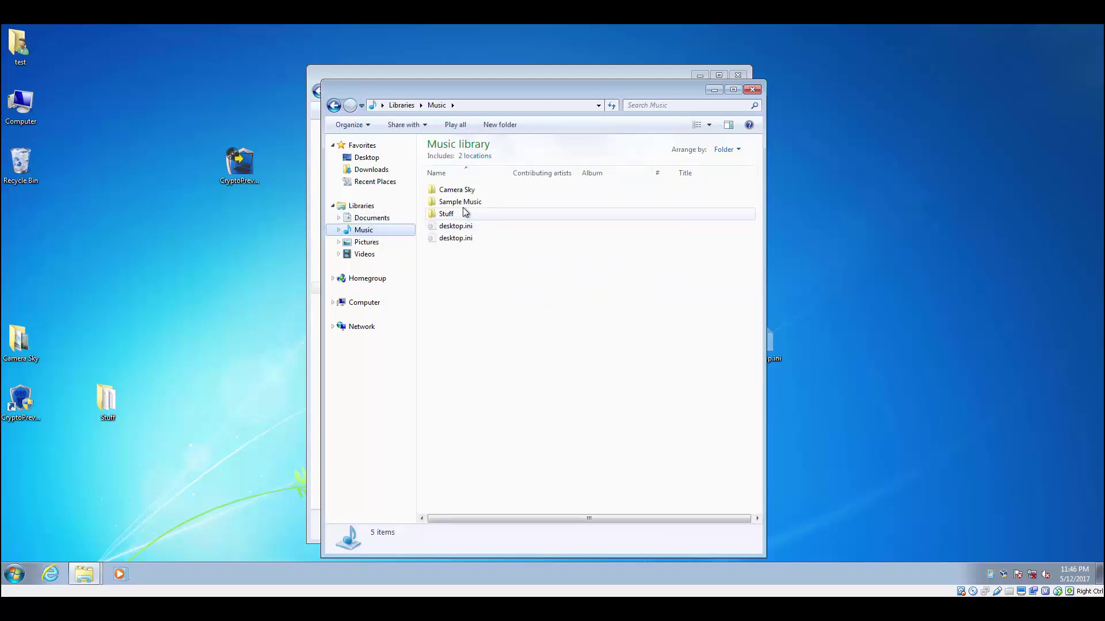
{"action": "double_click", "coordinate": [457, 189]}
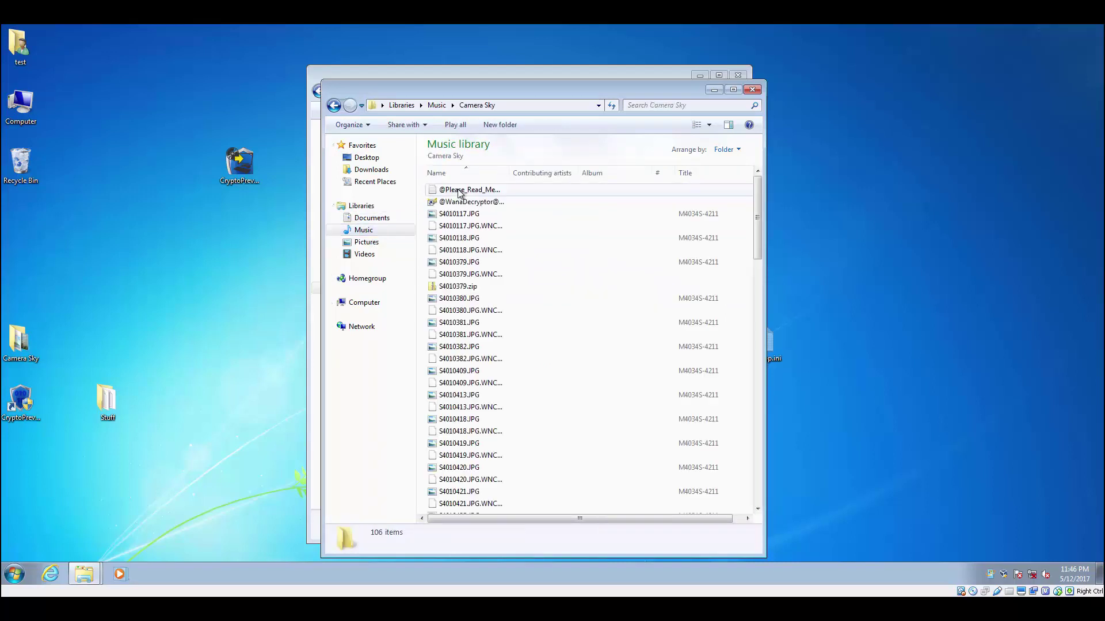
{"action": "left_click", "coordinate": [357, 246]}
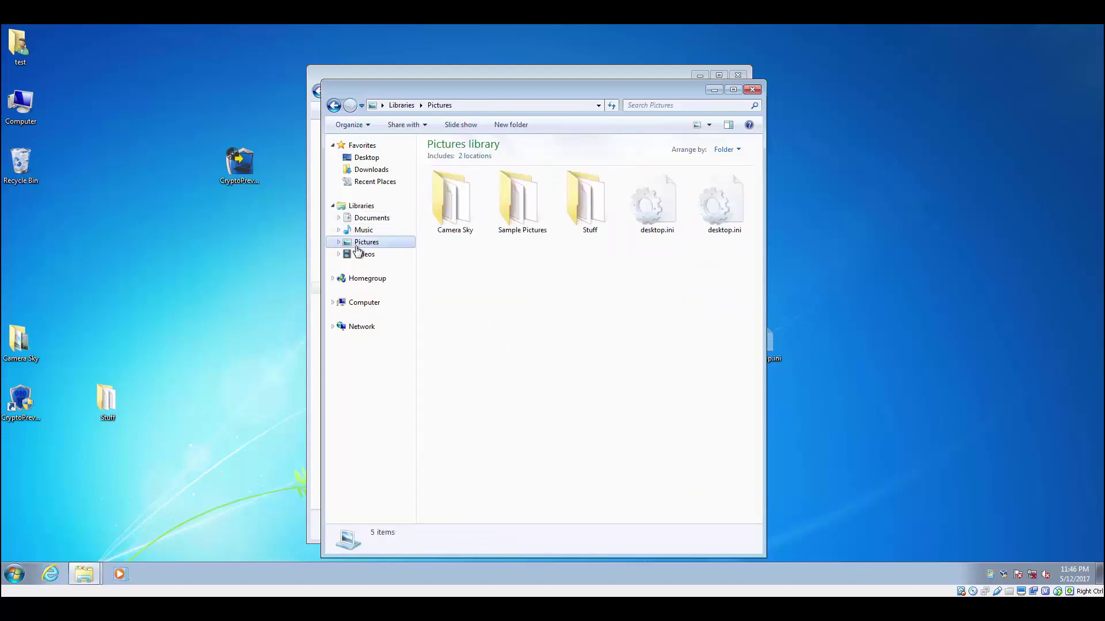
{"action": "double_click", "coordinate": [463, 203]}
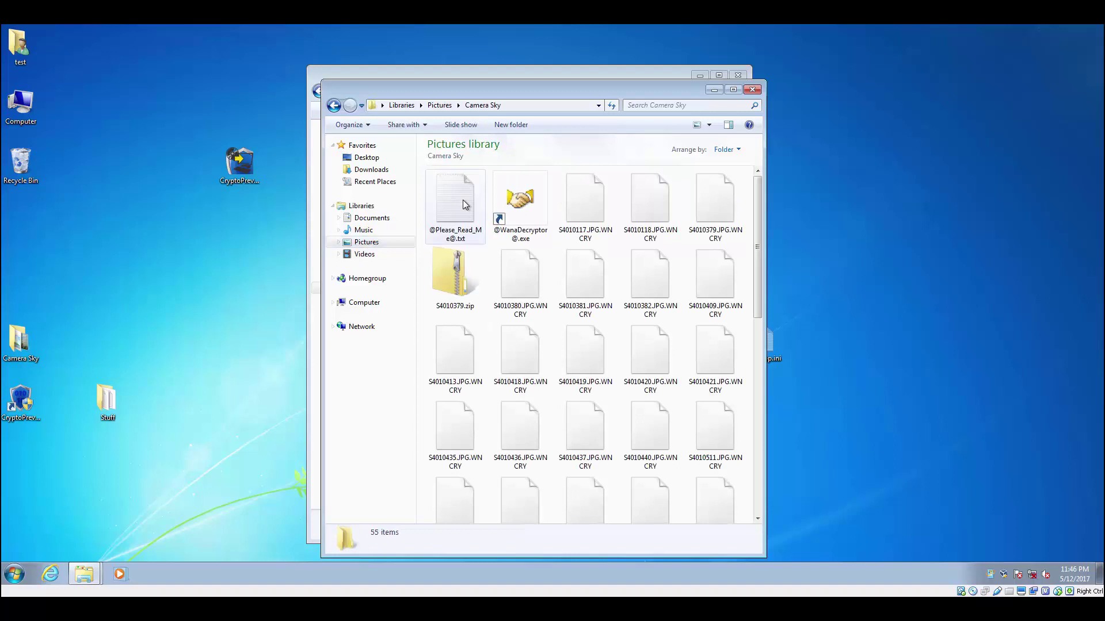
{"action": "left_click", "coordinate": [348, 258]}
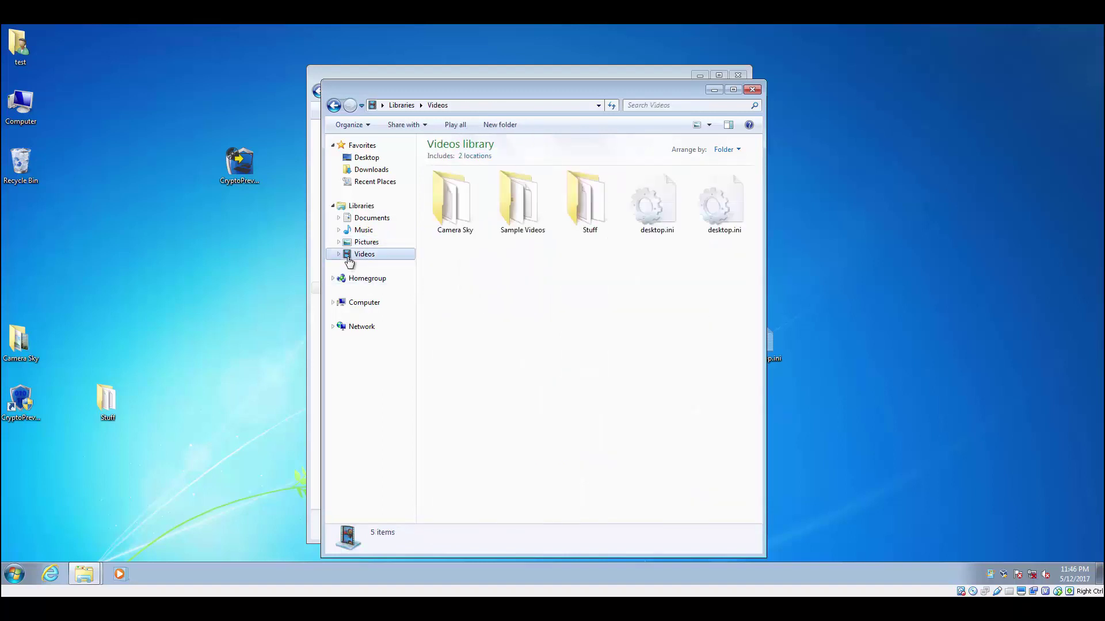
{"action": "left_click", "coordinate": [470, 212]}
{"action": "double_click", "coordinate": [470, 212]}
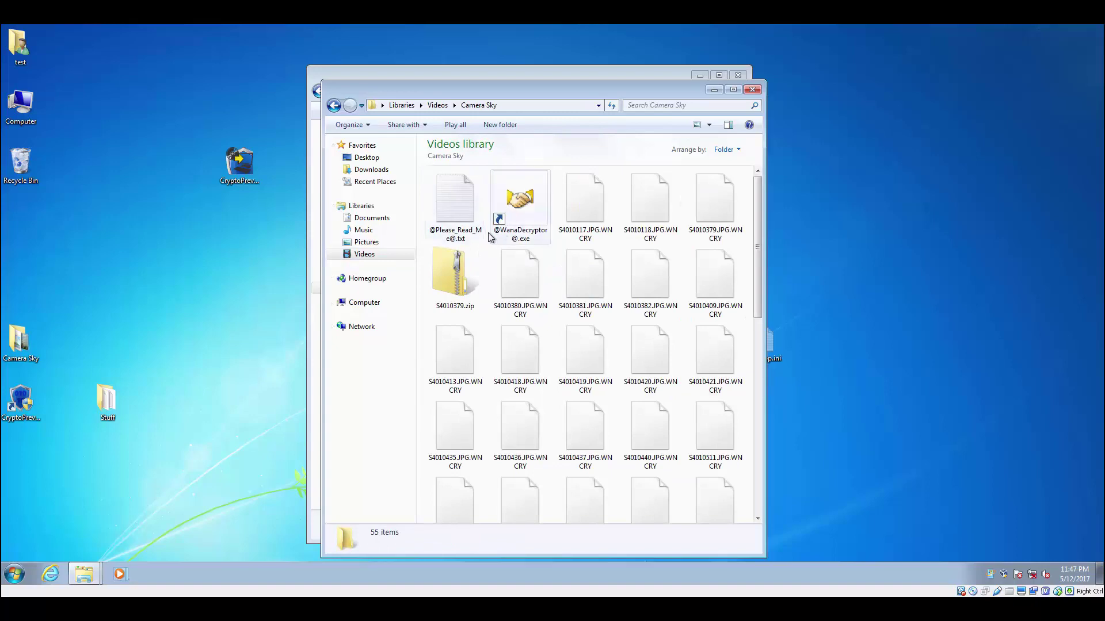
Close the Camera Sky and malicious folder windows to reveal the ransom wallpaper
{"action": "left_click", "coordinate": [751, 89]}
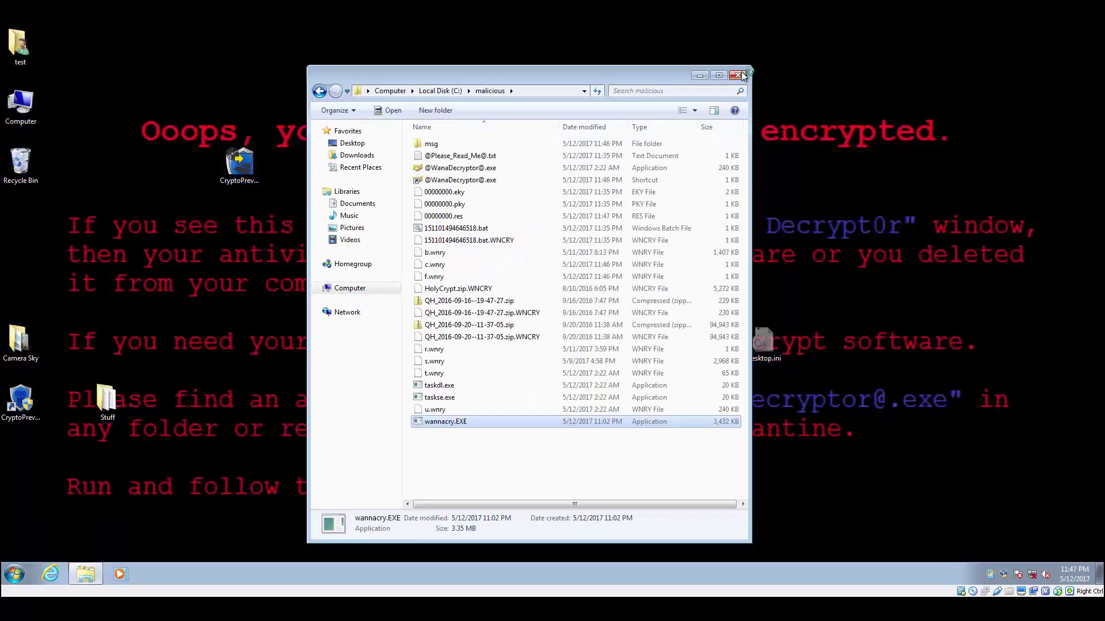
{"action": "left_click", "coordinate": [738, 75]}
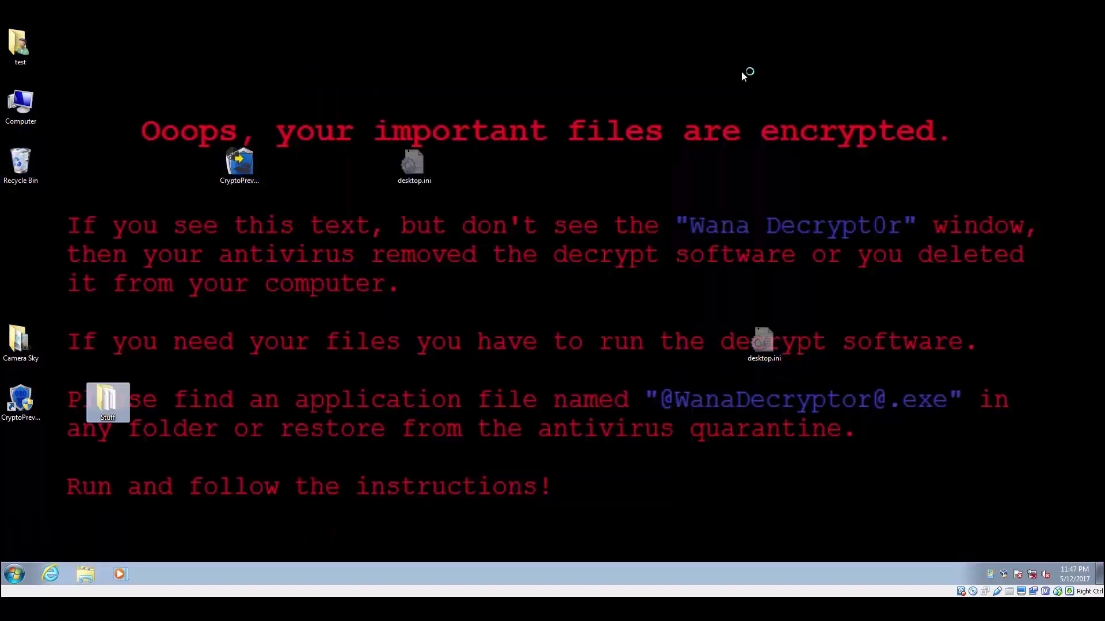